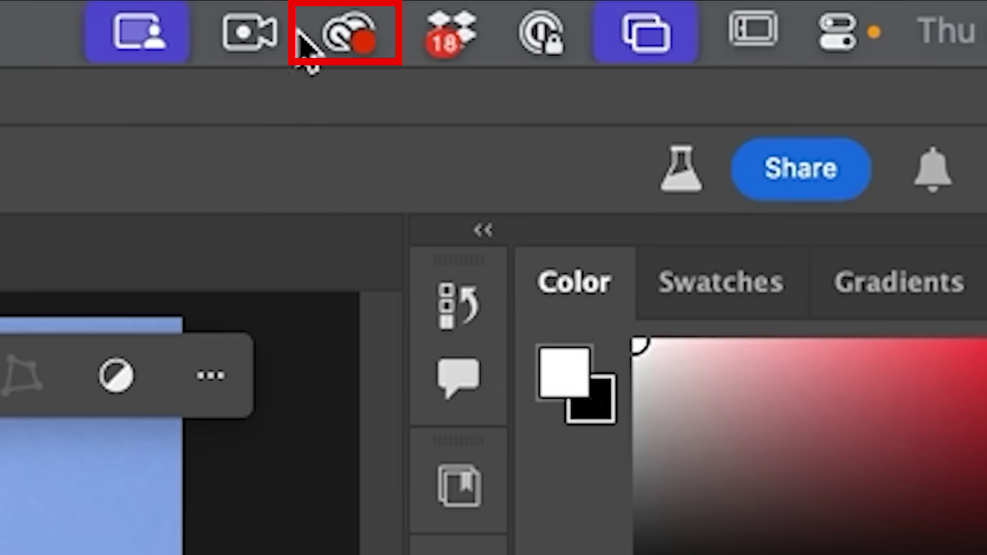
# Look up the beta apps in Creative Cloud, then return to Photoshop.
pyautogui.click(368, 23)
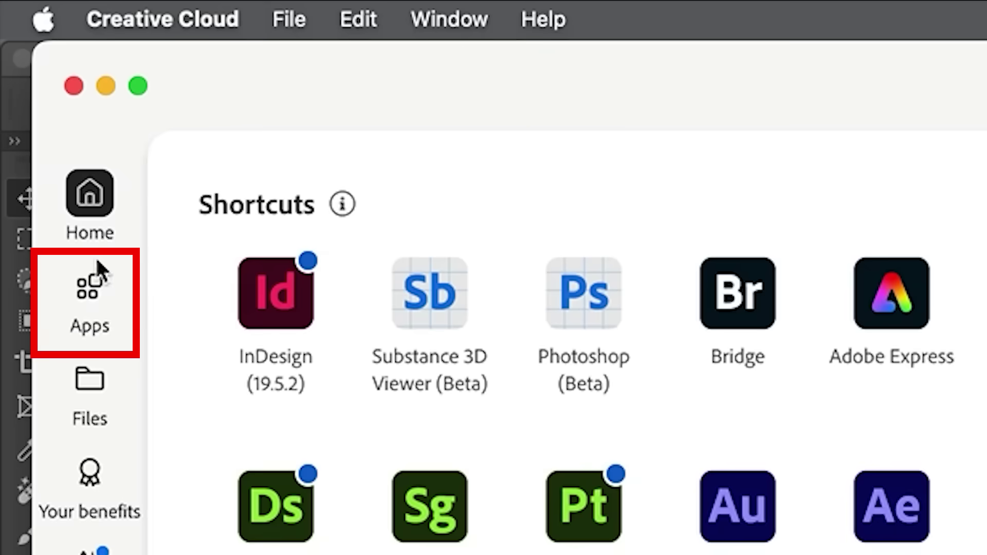
pyautogui.click(88, 307)
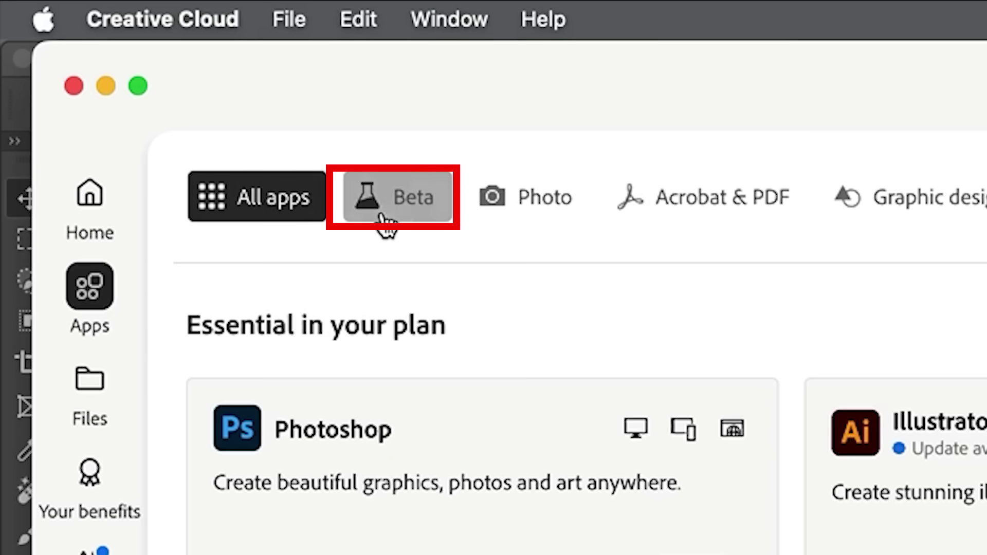
pyautogui.click(396, 207)
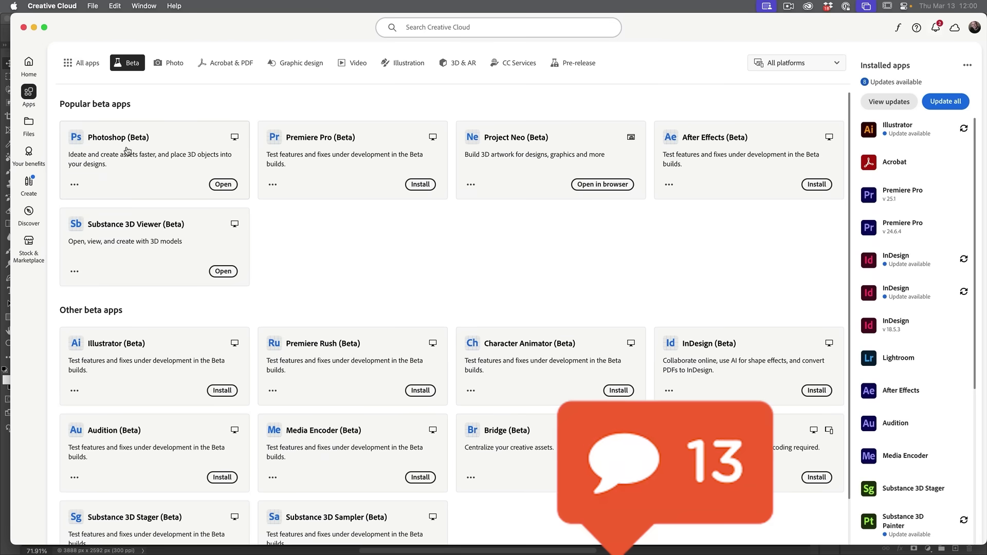
pyautogui.click(33, 29)
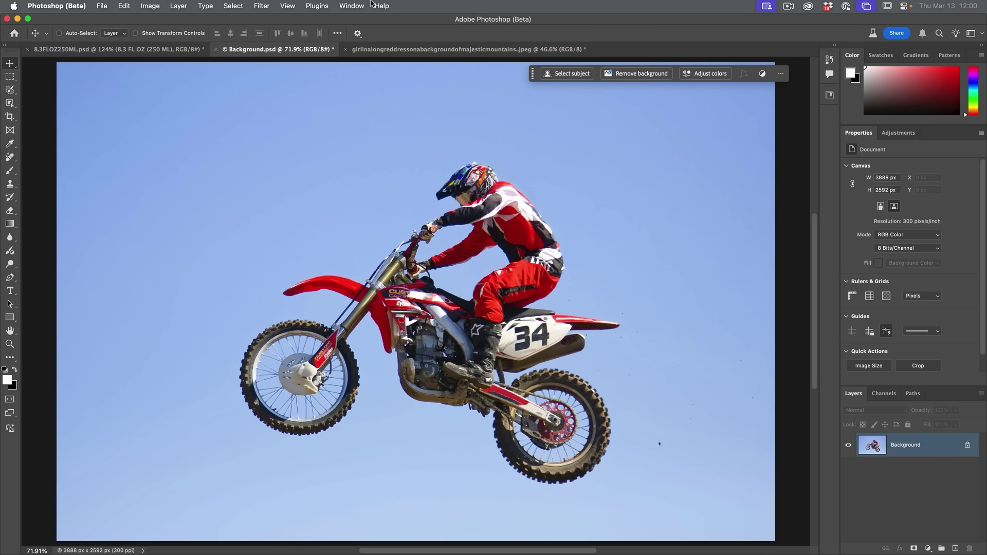
# Turn on the Contextual Task Bar and add a colour adjustment targeting the photo's reds.
pyautogui.click(352, 5)
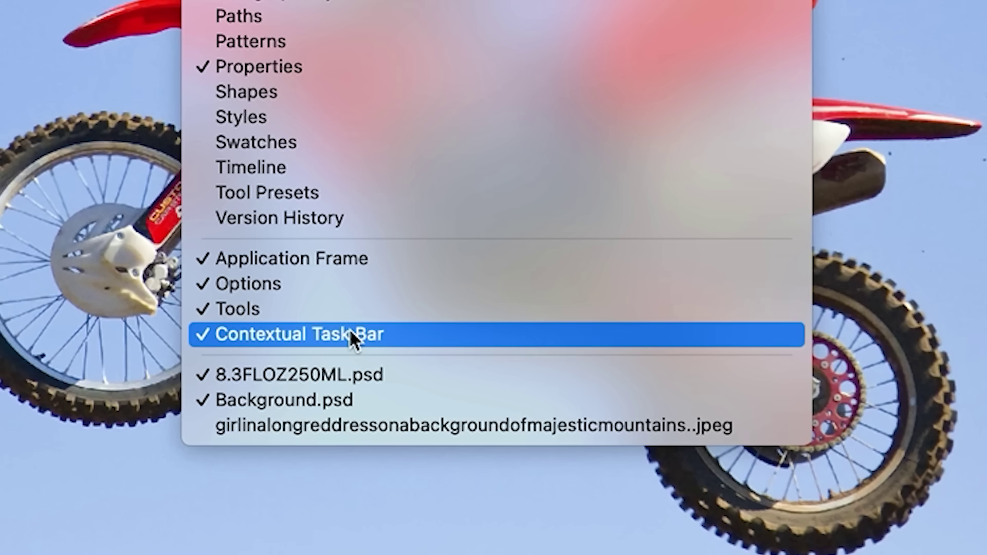
pyautogui.click(388, 401)
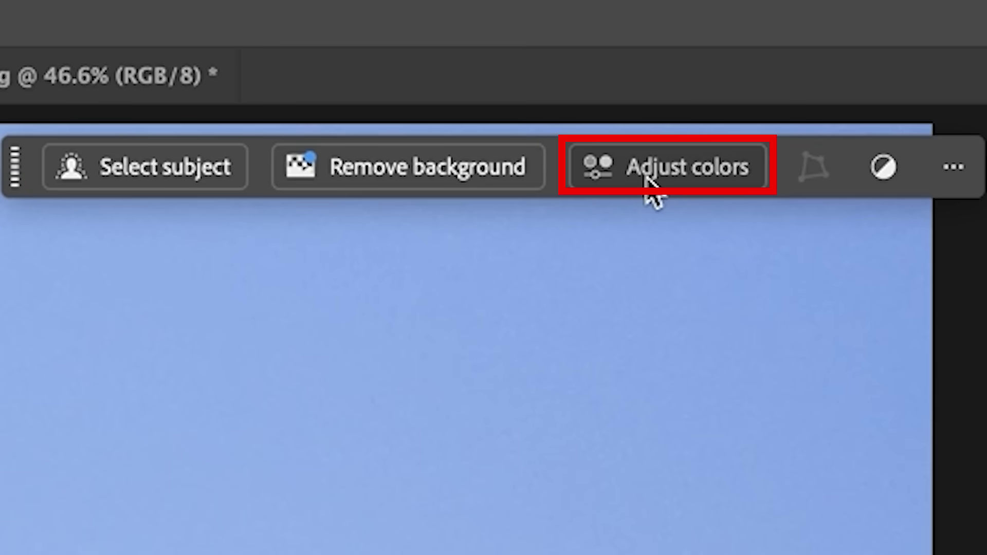
pyautogui.click(647, 178)
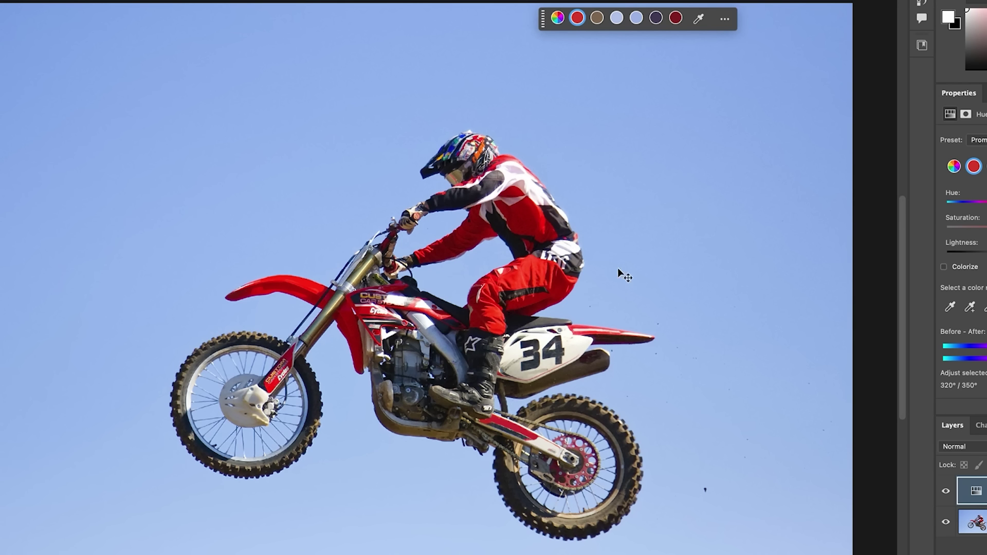
pyautogui.click(577, 18)
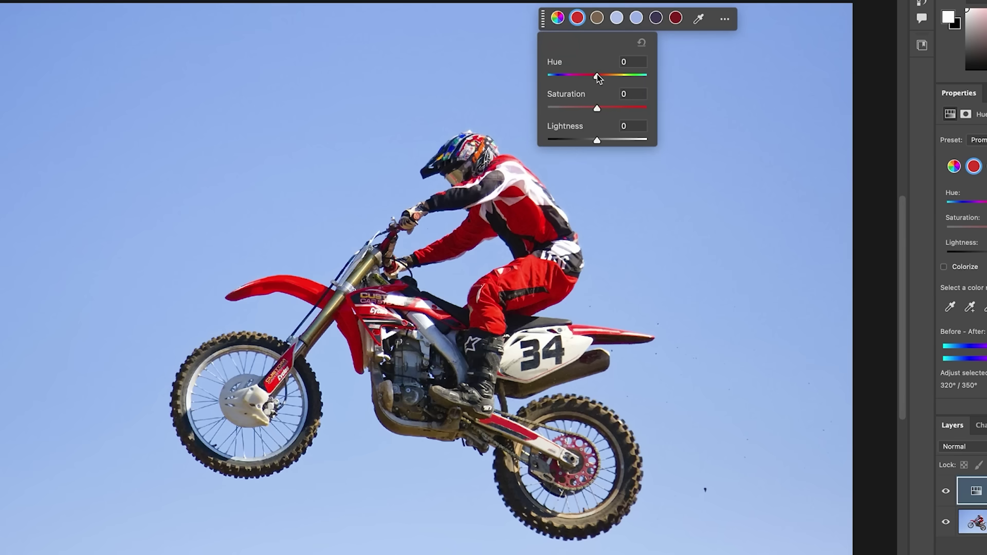
# Drag the reds' Hue to -106 so the bike and rider's red parts turn purple.
pyautogui.moveTo(597, 76); pyautogui.dragTo(557, 76)
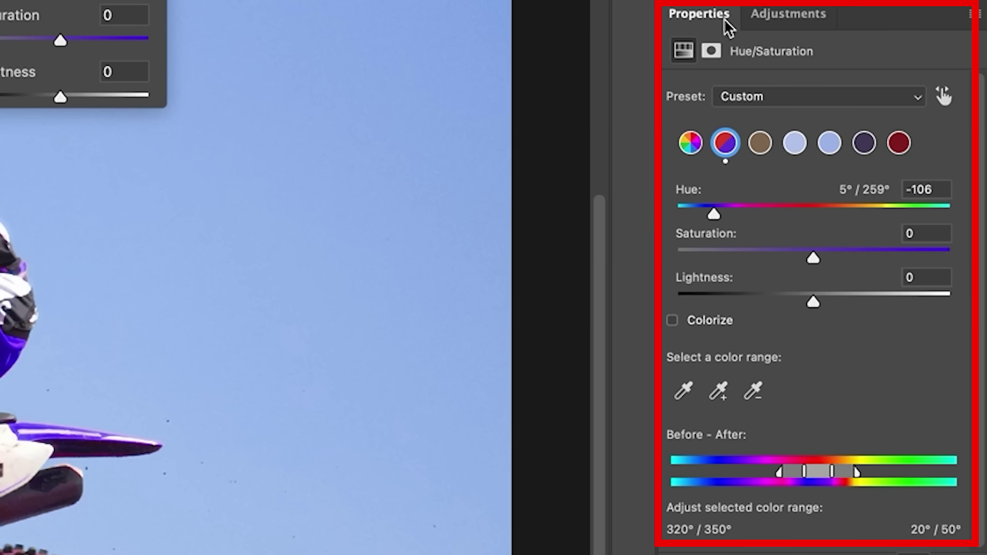
# Float and resize the Properties panel, then pull in the red range's upper edge.
pyautogui.moveTo(727, 26); pyautogui.dragTo(273, 3)
pyautogui.moveTo(667, 28); pyautogui.dragTo(664, 27)
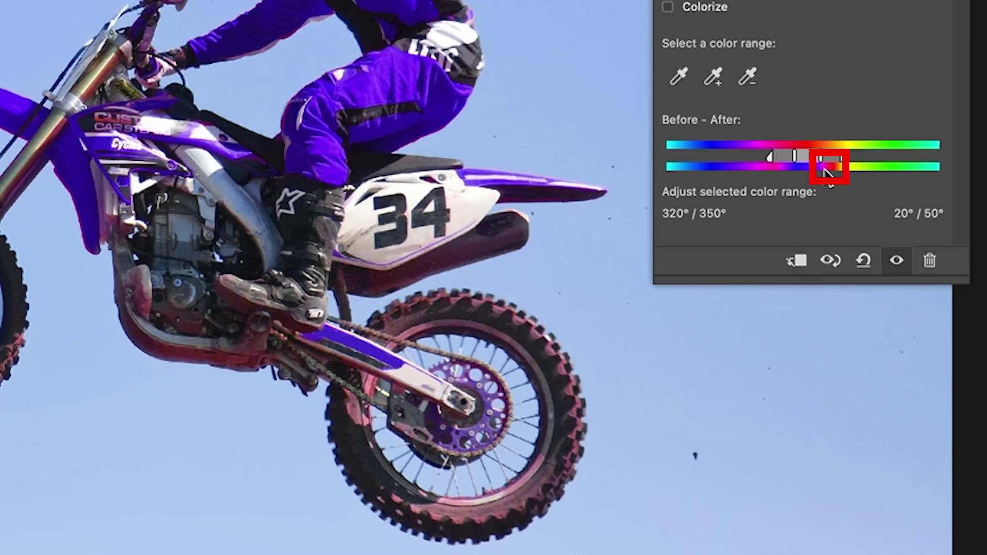
pyautogui.moveTo(840, 156); pyautogui.dragTo(823, 156)
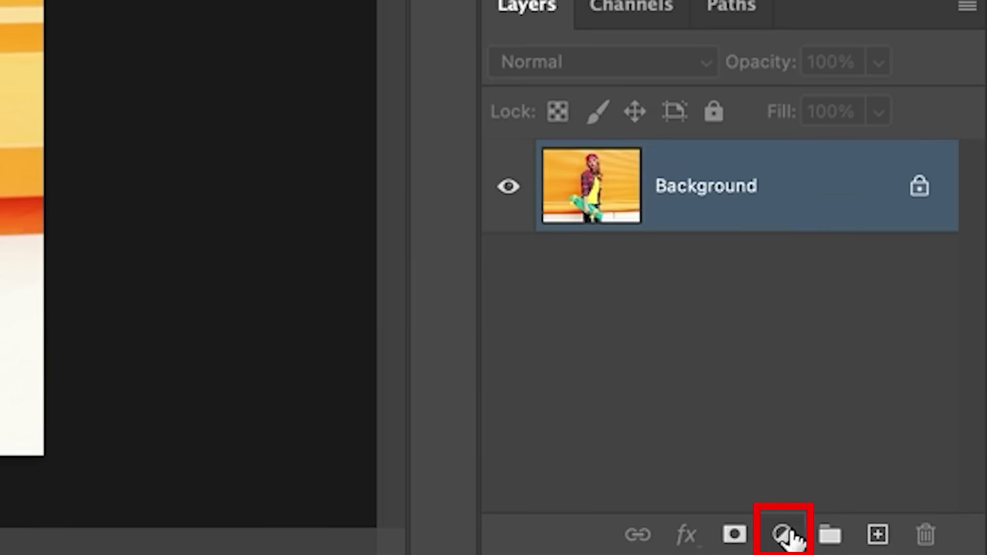
# Open the adjustment layer menu in the skateboard portrait's Layers panel.
pyautogui.click(820, 539)
# Add a Hue/Saturation layer to the skateboard portrait and test the Hue slider on Reds and Master.
pyautogui.click(748, 192)
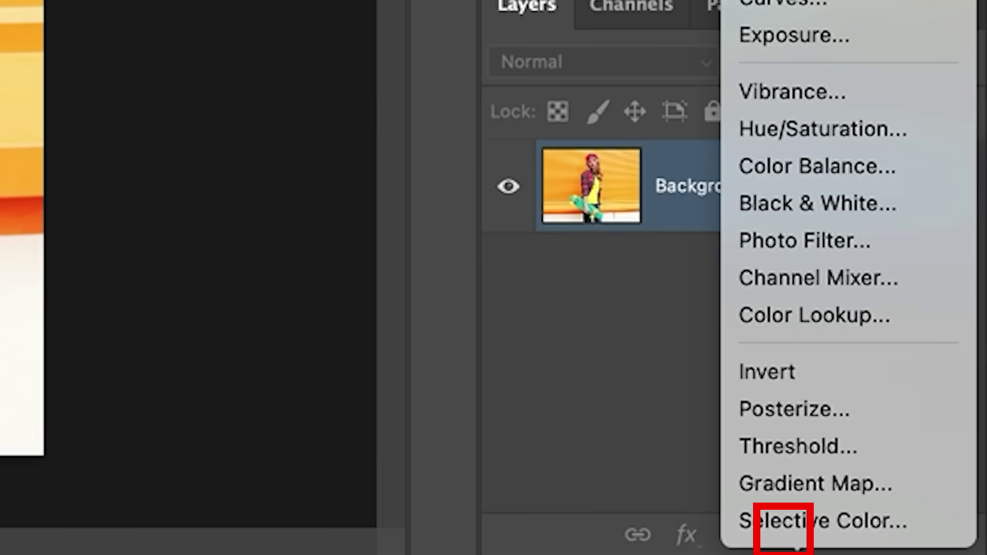
pyautogui.click(852, 129)
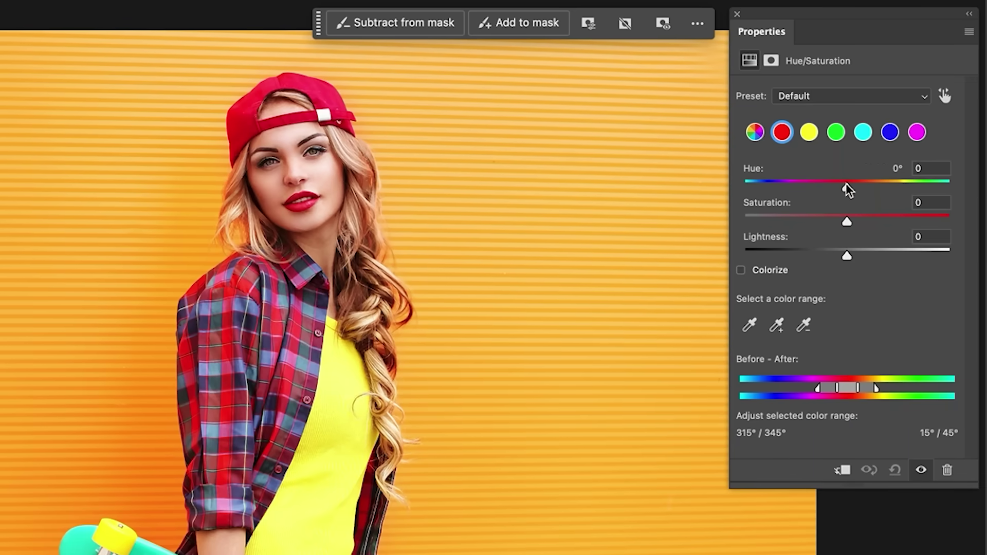
pyautogui.moveTo(848, 189)
pyautogui.mouseDown()
pyautogui.moveTo(786, 190)
pyautogui.moveTo(908, 186)
pyautogui.moveTo(847, 189)
pyautogui.mouseUp()
pyautogui.click(756, 133)
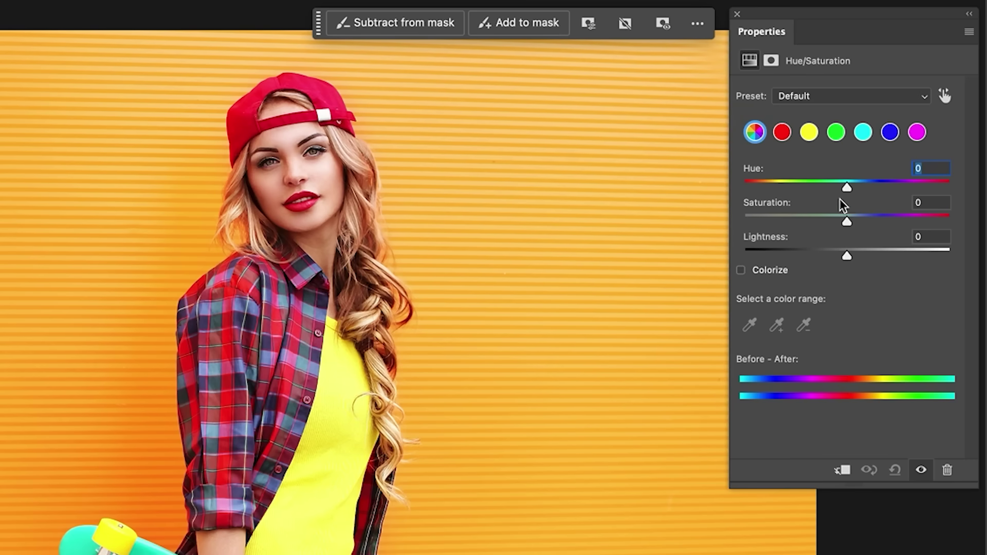
pyautogui.moveTo(846, 188)
pyautogui.mouseDown()
pyautogui.moveTo(820, 189)
pyautogui.moveTo(920, 187)
pyautogui.moveTo(847, 186)
pyautogui.mouseUp()
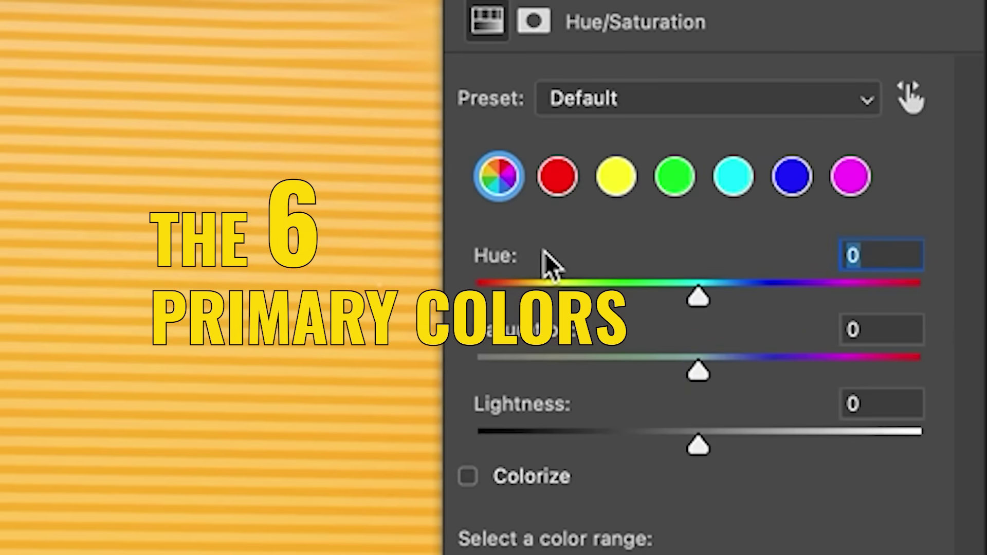
# Review the Hue/Saturation presets, keep Default, and bring up the colour range list.
pyautogui.click(616, 105)
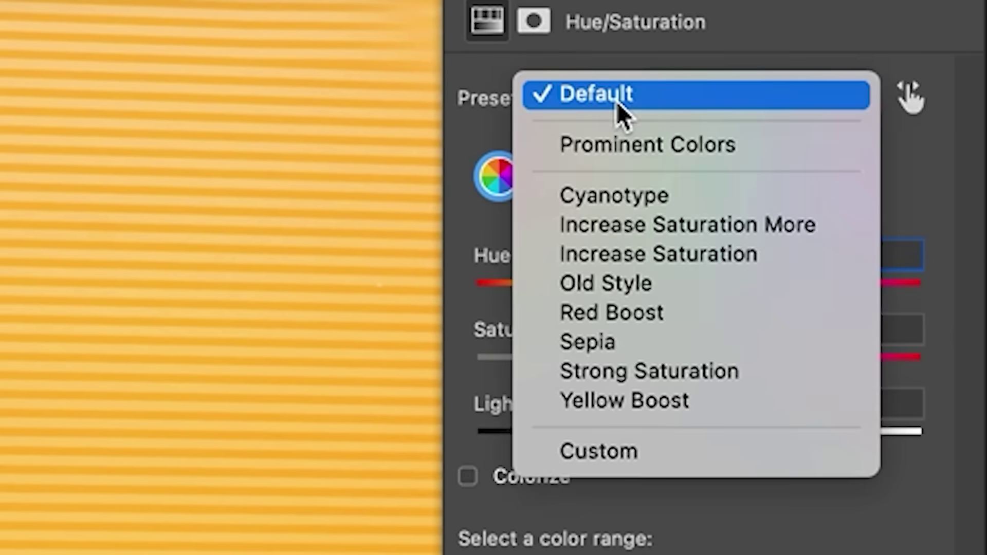
pyautogui.click(633, 93)
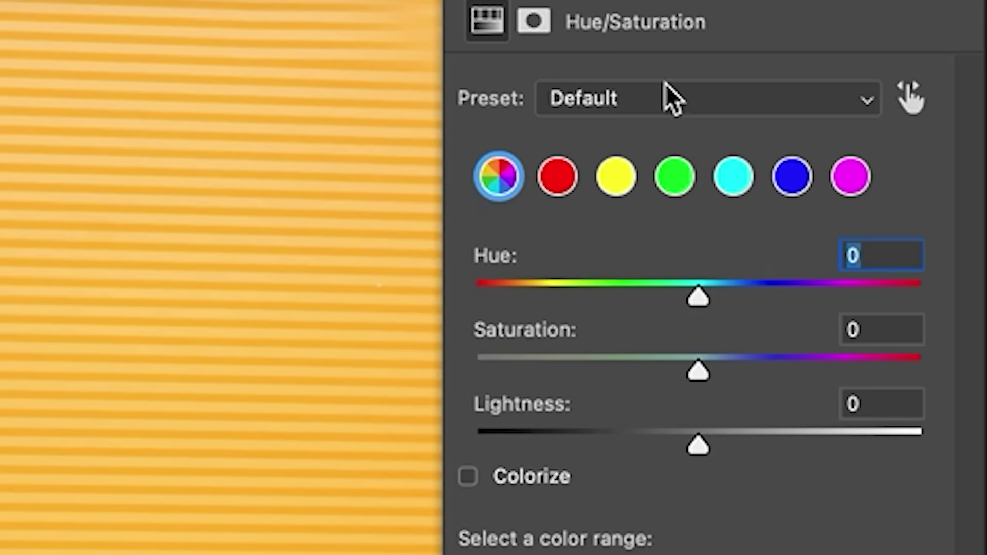
pyautogui.click(660, 96)
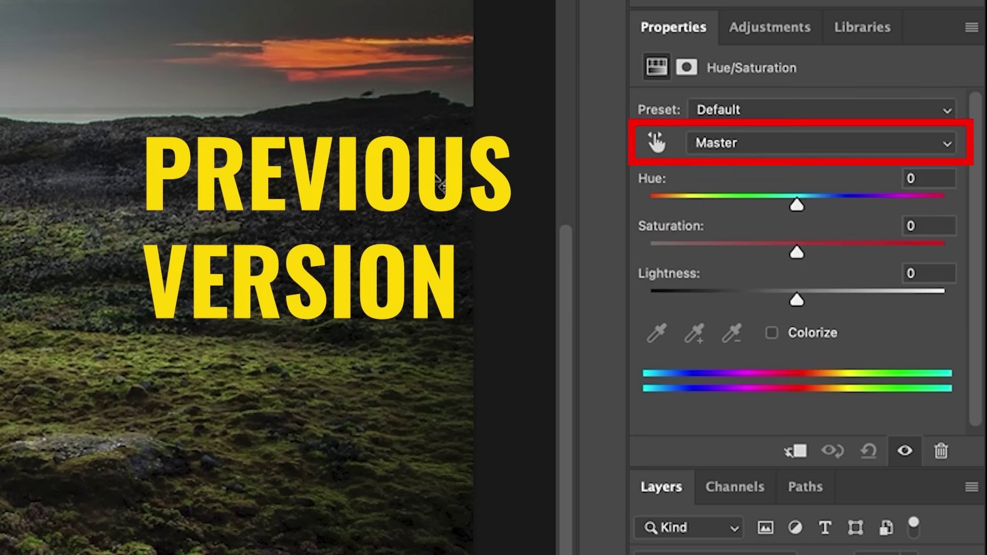
pyautogui.click(727, 148)
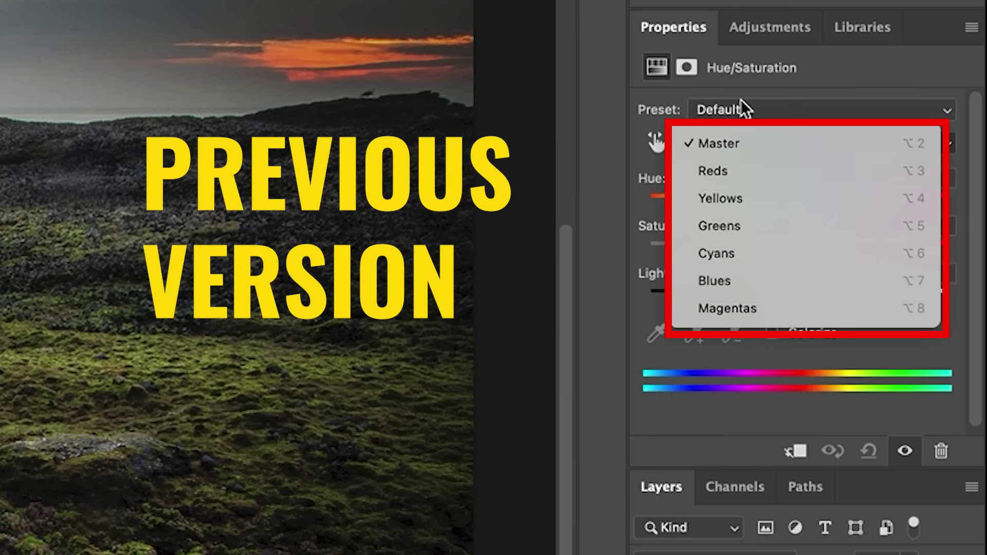
# Keep Master, sample the image to target Yellows, and preview a hue shift before restoring it.
pyautogui.click(815, 88)
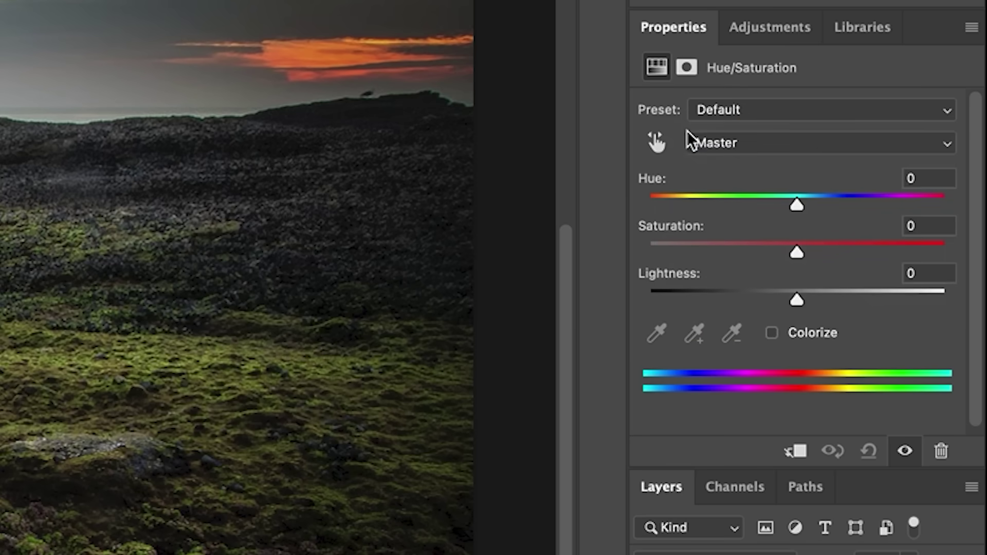
pyautogui.click(657, 144)
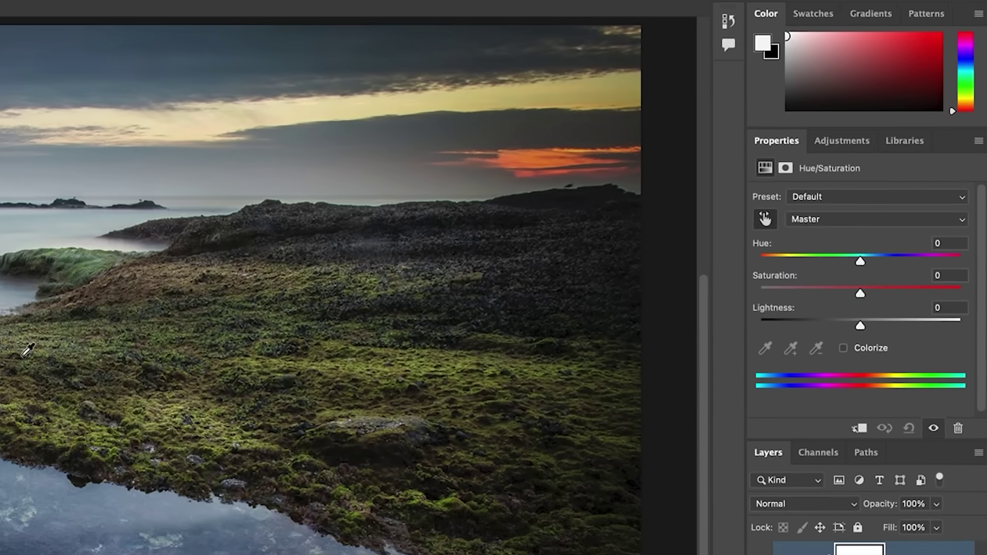
pyautogui.click(58, 349)
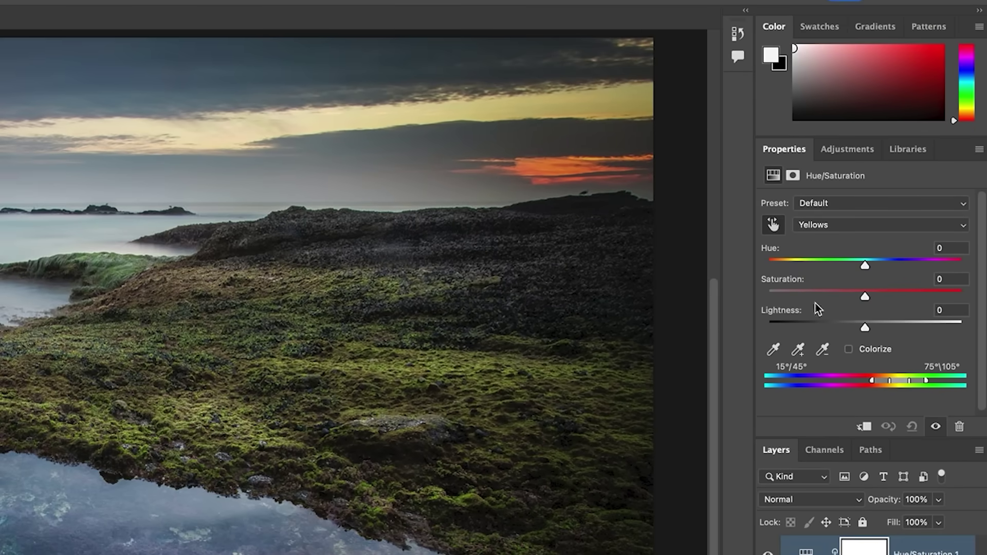
pyautogui.moveTo(864, 262)
pyautogui.mouseDown()
pyautogui.moveTo(799, 263)
pyautogui.moveTo(846, 261)
pyautogui.mouseUp()
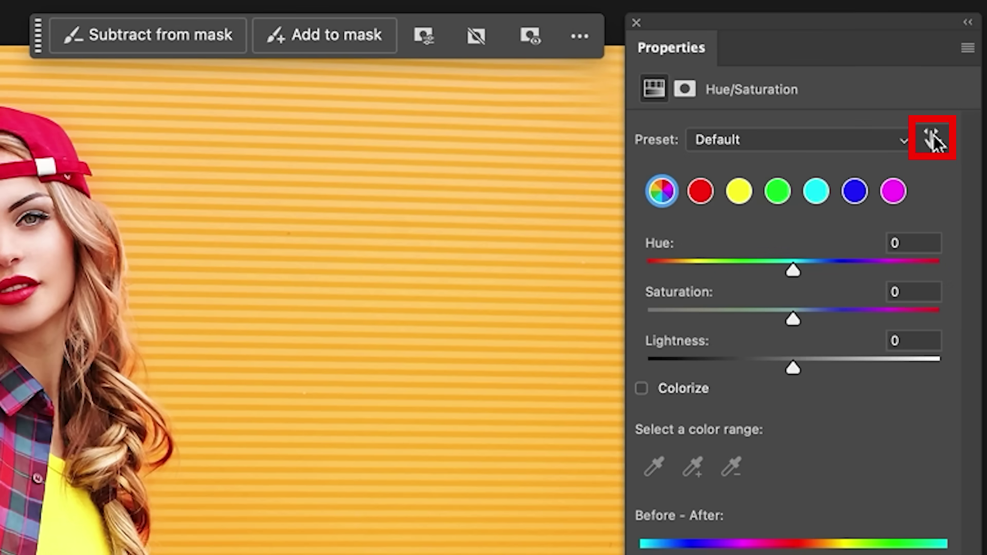
# Sample the yellow wall with the targeted-adjustment tool, preview hue shifts, and open the presets.
pyautogui.click(932, 139)
pyautogui.click(260, 340)
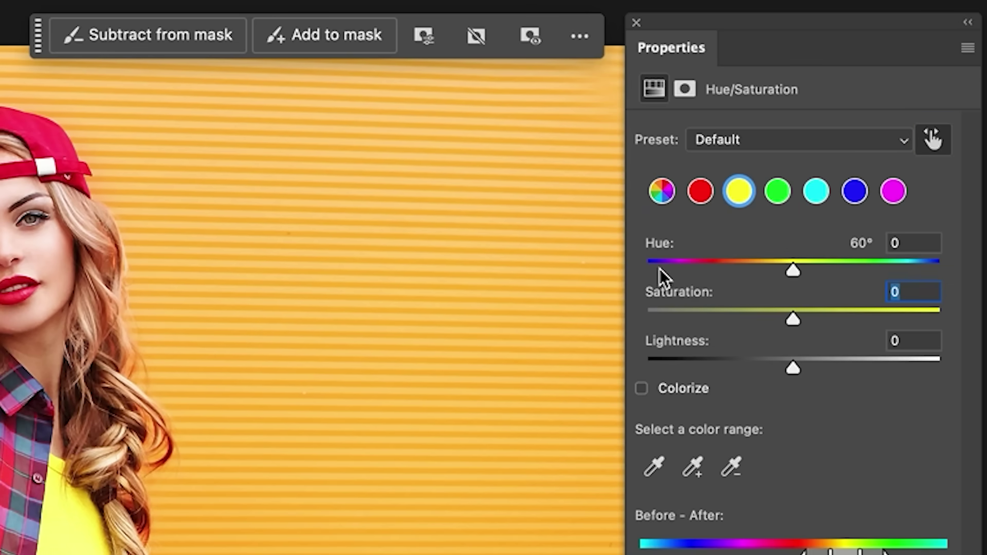
pyautogui.moveTo(793, 271); pyautogui.dragTo(816, 272)
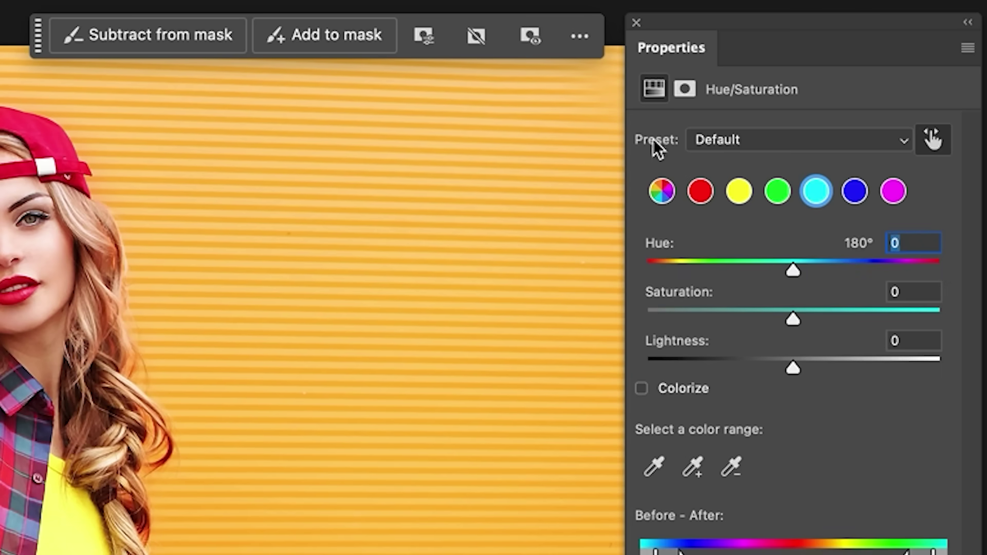
pyautogui.click(757, 138)
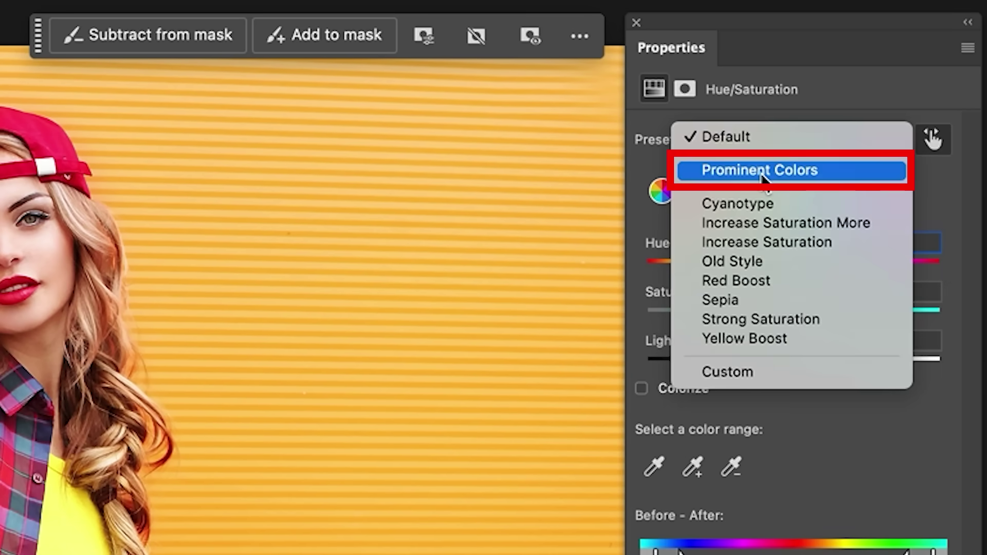
# Apply the Prominent Colors preset and nudge the wall's Hue to -1.
pyautogui.click(765, 177)
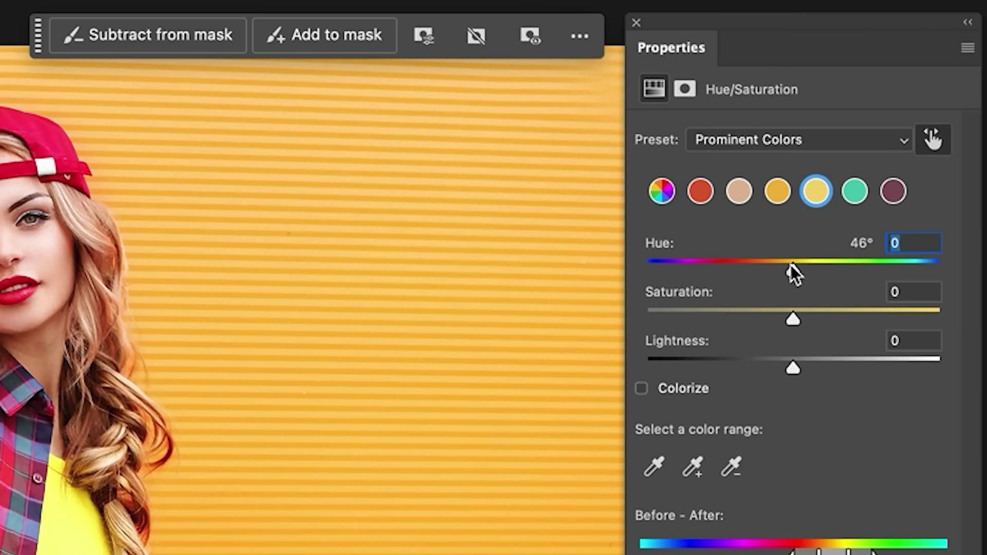
pyautogui.moveTo(791, 264)
pyautogui.mouseDown()
pyautogui.moveTo(835, 266)
pyautogui.moveTo(742, 262)
pyautogui.moveTo(816, 264)
pyautogui.moveTo(792, 264)
pyautogui.mouseUp()
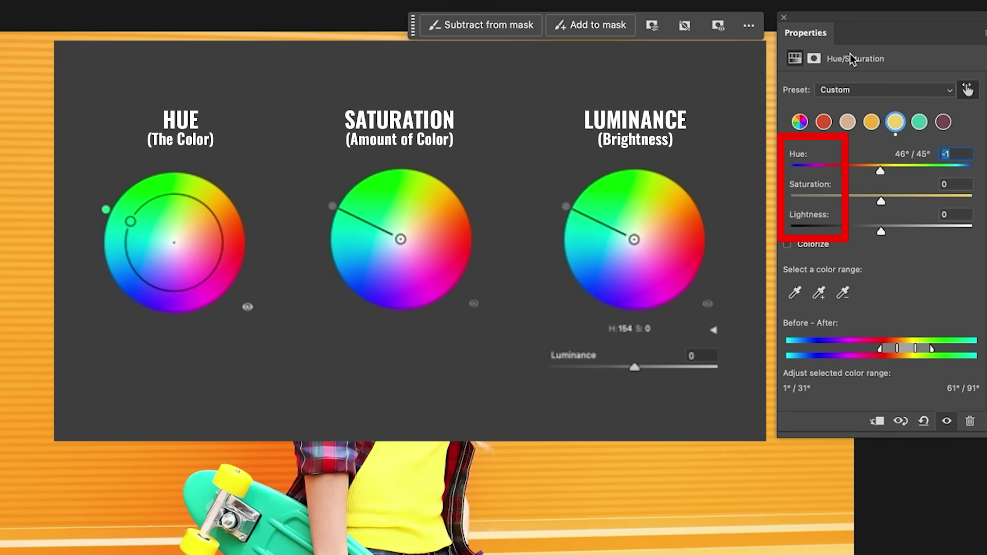
# Set the wall yellows' Hue to -3 and try Saturation and Lightness, leaving both at 0.
pyautogui.moveTo(880, 169)
pyautogui.mouseDown()
pyautogui.moveTo(794, 168)
pyautogui.moveTo(967, 165)
pyautogui.moveTo(878, 162)
pyautogui.mouseUp()
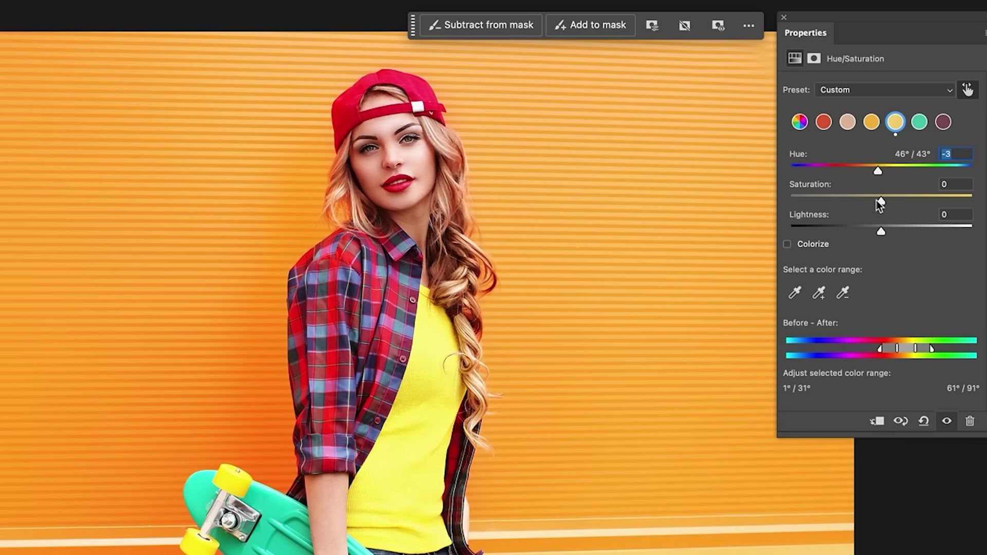
pyautogui.moveTo(882, 200); pyautogui.dragTo(787, 198)
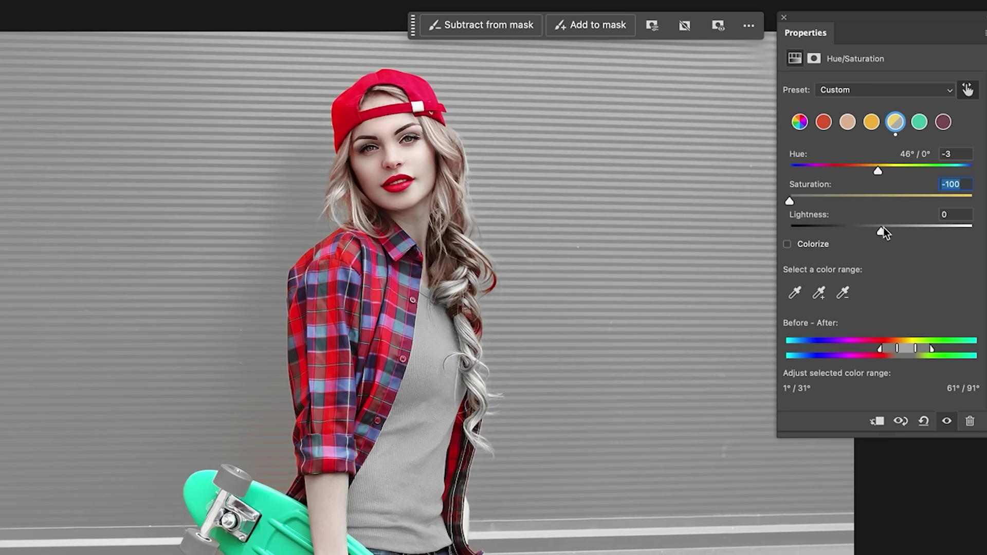
pyautogui.moveTo(881, 230)
pyautogui.mouseDown()
pyautogui.moveTo(963, 233)
pyautogui.moveTo(793, 230)
pyautogui.moveTo(881, 230)
pyautogui.mouseUp()
# Restore full Saturation, then enable Colorize with the hue shifted toward blue and saturation strengthened.
pyautogui.moveTo(789, 200); pyautogui.dragTo(881, 201)
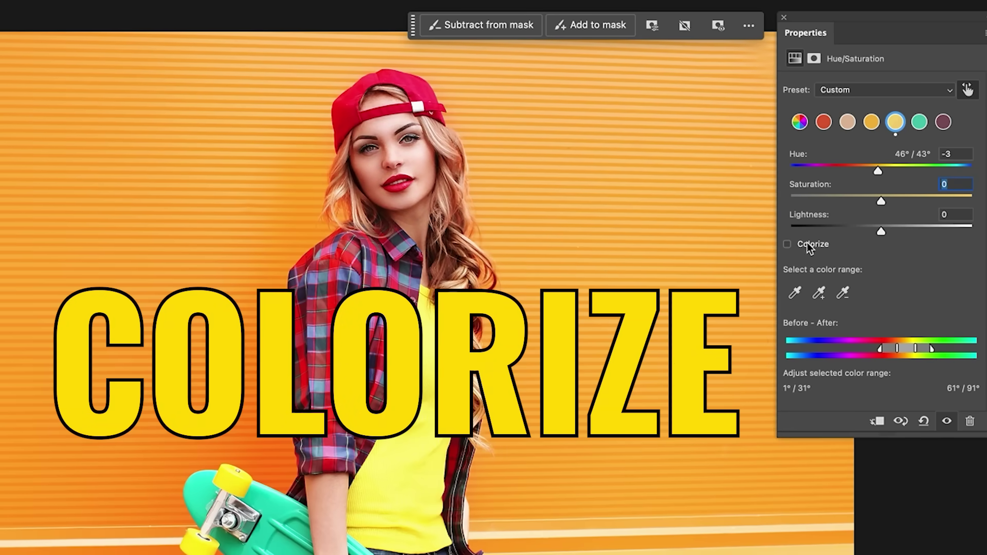
pyautogui.click(788, 245)
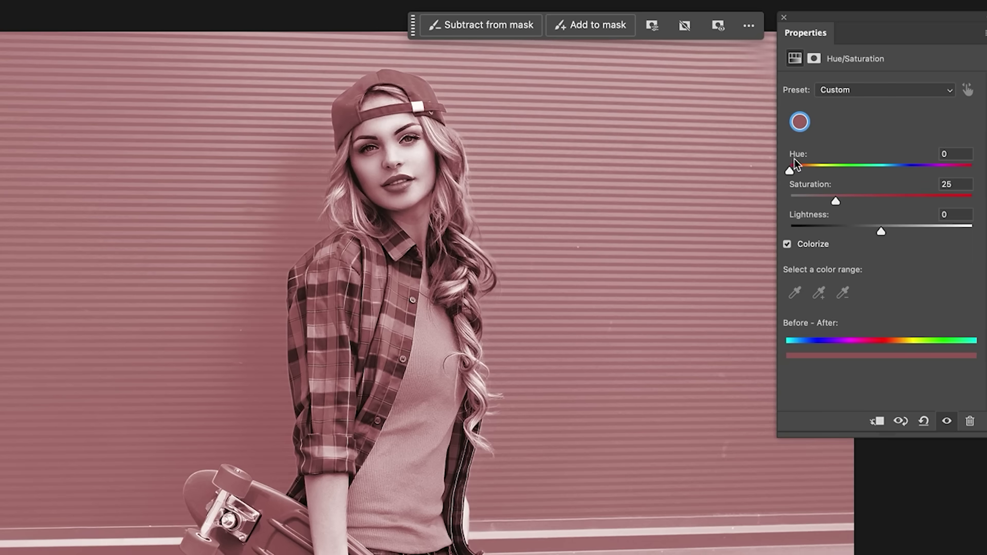
pyautogui.moveTo(791, 168); pyautogui.dragTo(902, 165)
pyautogui.moveTo(835, 200); pyautogui.dragTo(862, 198)
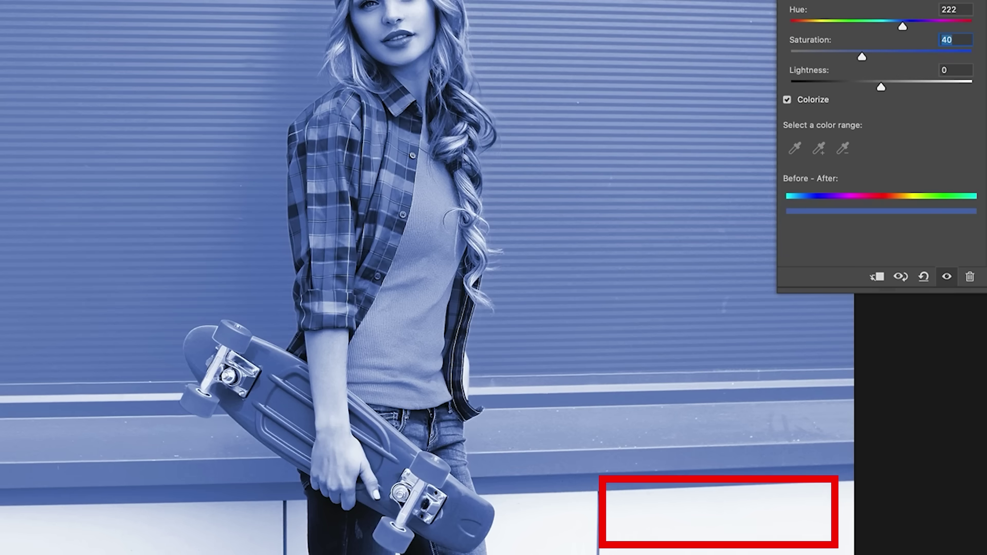
# Compare the tint with the original, set a blue hue, and lower Lightness to darken the photo.
pyautogui.click(946, 277)
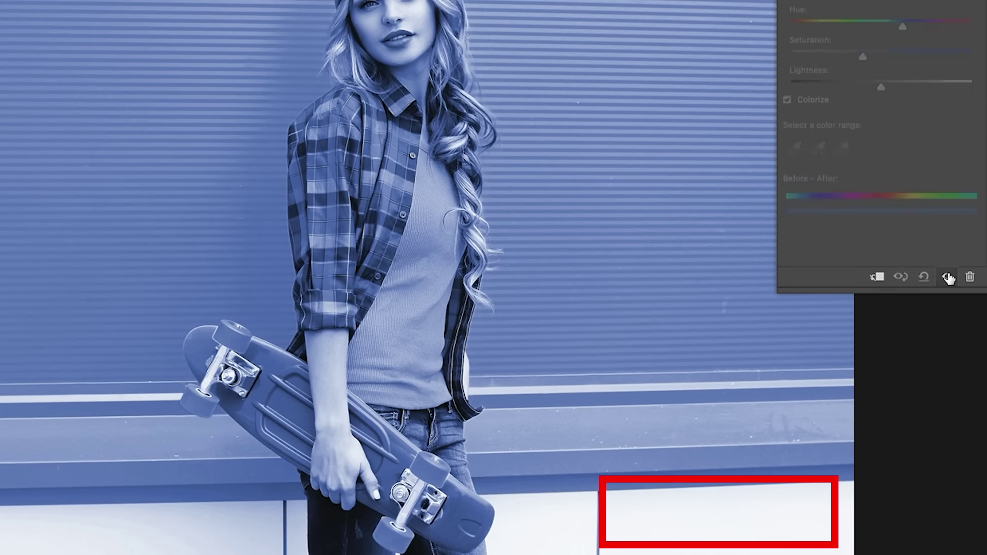
pyautogui.click(946, 277)
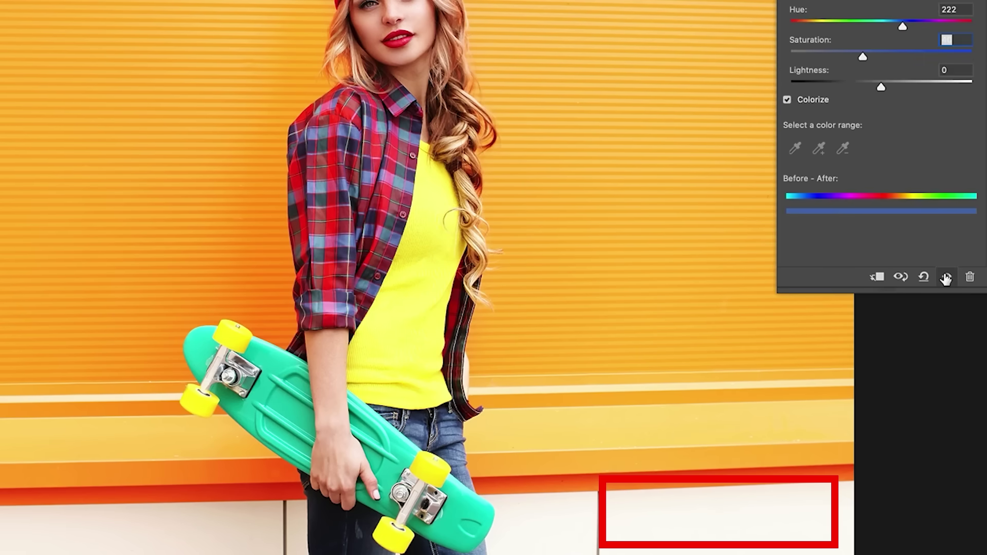
pyautogui.moveTo(908, 22)
pyautogui.mouseDown()
pyautogui.moveTo(813, 23)
pyautogui.moveTo(954, 23)
pyautogui.moveTo(886, 22)
pyautogui.moveTo(898, 22)
pyautogui.mouseUp()
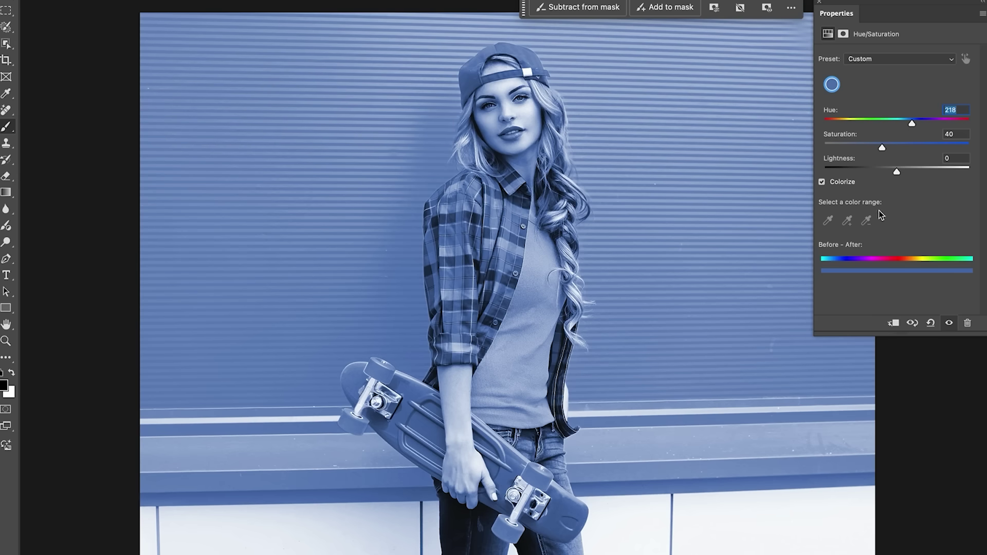
pyautogui.moveTo(897, 174)
pyautogui.mouseDown()
pyautogui.moveTo(869, 174)
pyautogui.moveTo(899, 150)
pyautogui.moveTo(939, 150)
pyautogui.moveTo(899, 150)
pyautogui.moveTo(936, 151)
pyautogui.moveTo(884, 122)
pyautogui.mouseUp()
pyautogui.moveTo(869, 171); pyautogui.dragTo(855, 172)
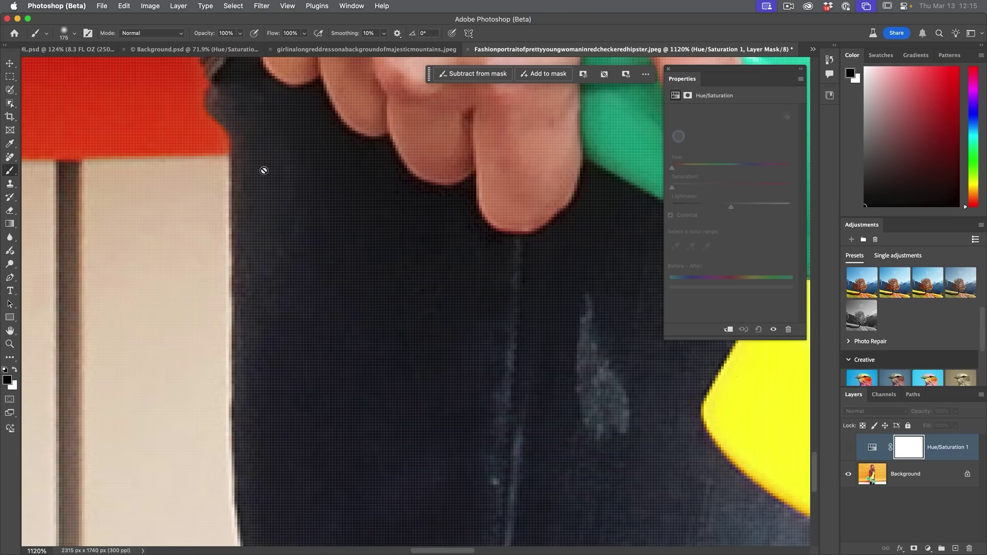
# Re-enable the colorize adjustment with Saturation 63, Lightness +33 and Hue about 194 for a cyan-blue tint.
pyautogui.click(773, 330)
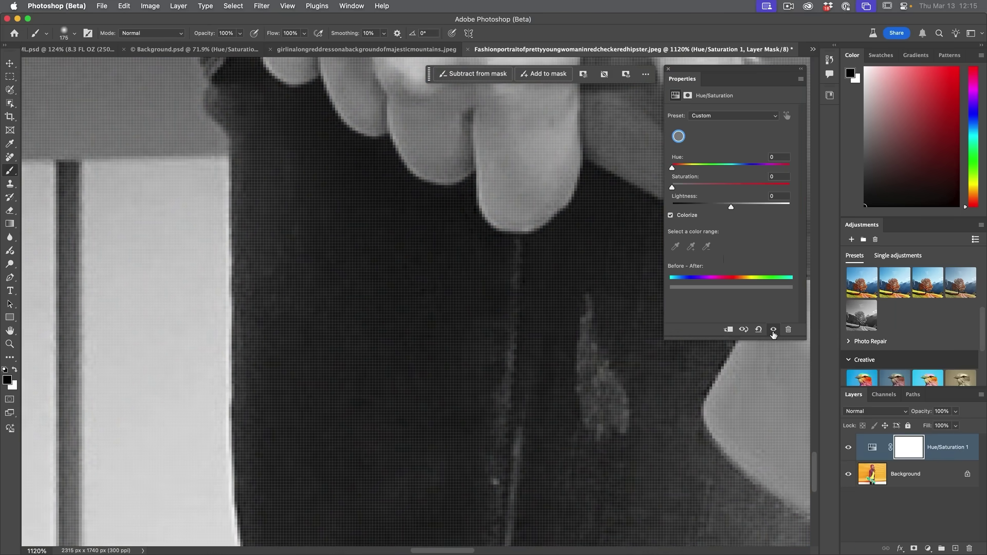
pyautogui.moveTo(674, 188)
pyautogui.mouseDown()
pyautogui.moveTo(790, 188)
pyautogui.moveTo(716, 188)
pyautogui.moveTo(784, 188)
pyautogui.moveTo(748, 188)
pyautogui.mouseUp()
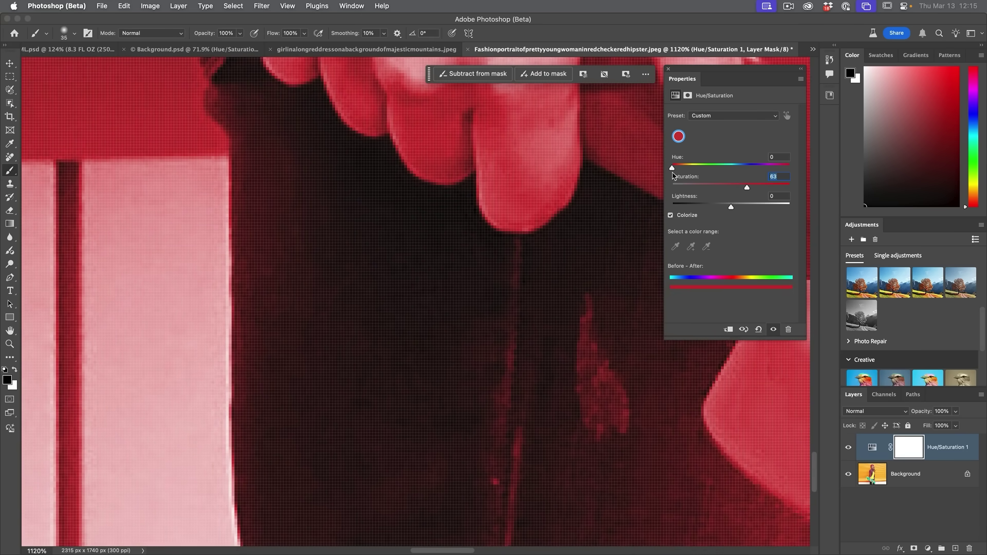
pyautogui.moveTo(672, 167); pyautogui.dragTo(709, 168)
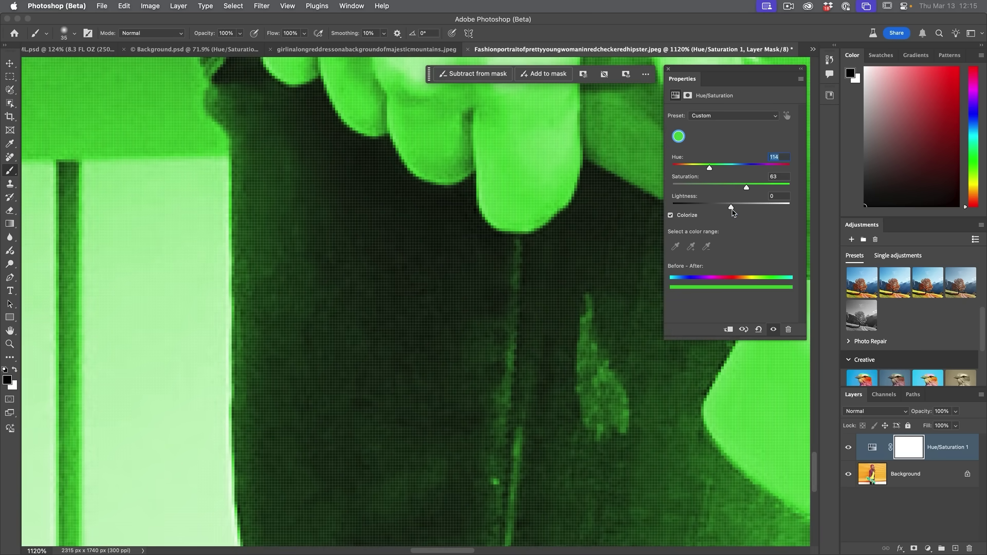
pyautogui.moveTo(731, 208); pyautogui.dragTo(751, 207)
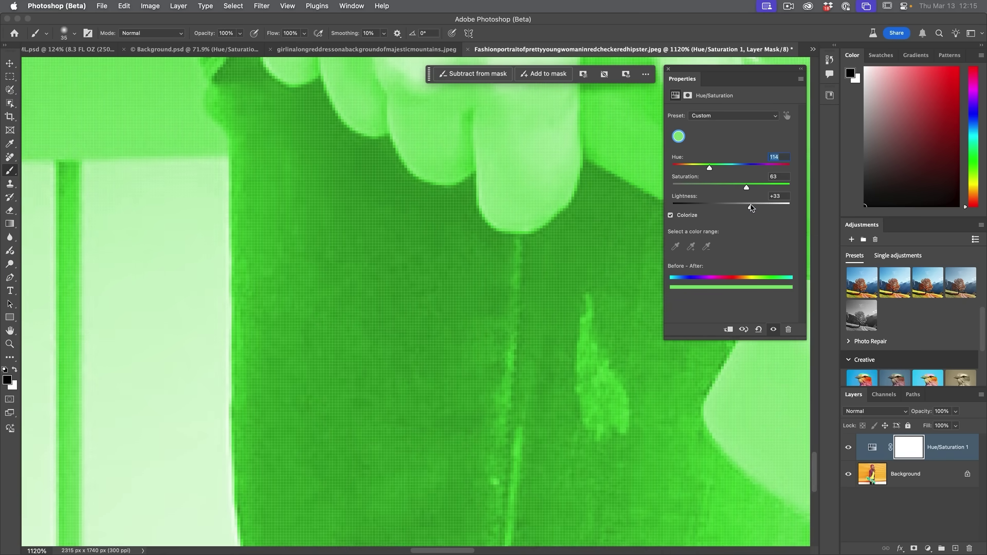
pyautogui.moveTo(712, 168); pyautogui.dragTo(745, 169)
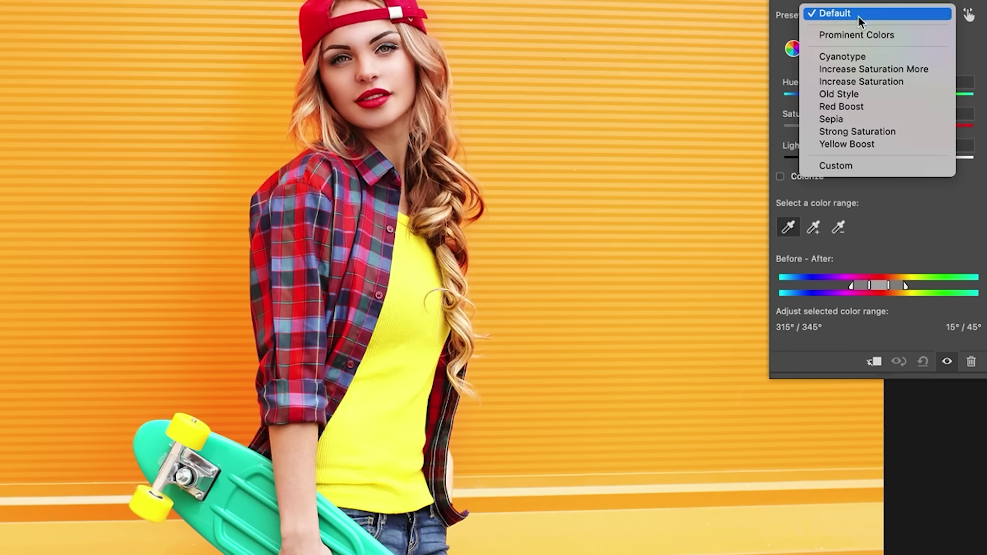
# Apply the Prominent Colors preset, sample the orange wall, and shift its Hue left toward red.
pyautogui.click(860, 34)
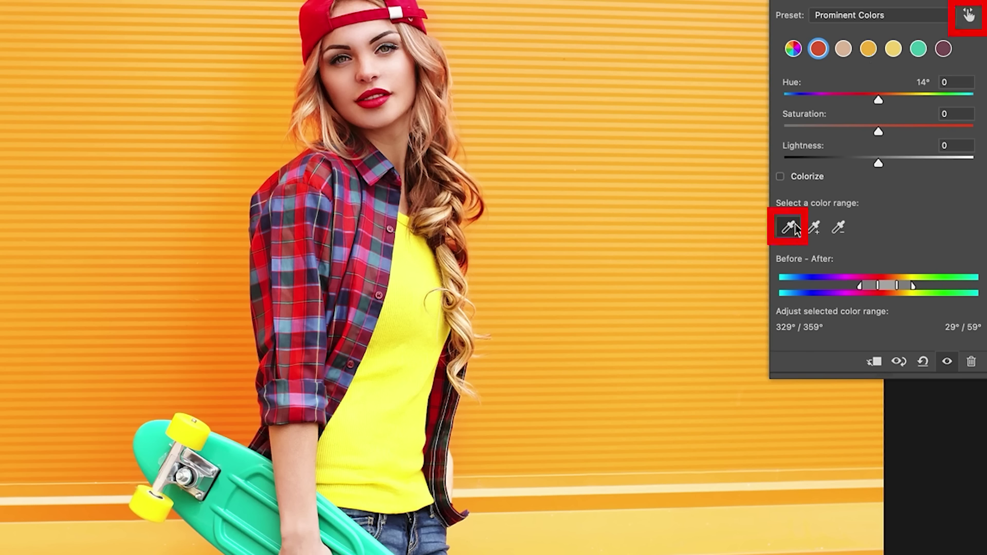
pyautogui.click(969, 17)
pyautogui.click(587, 140)
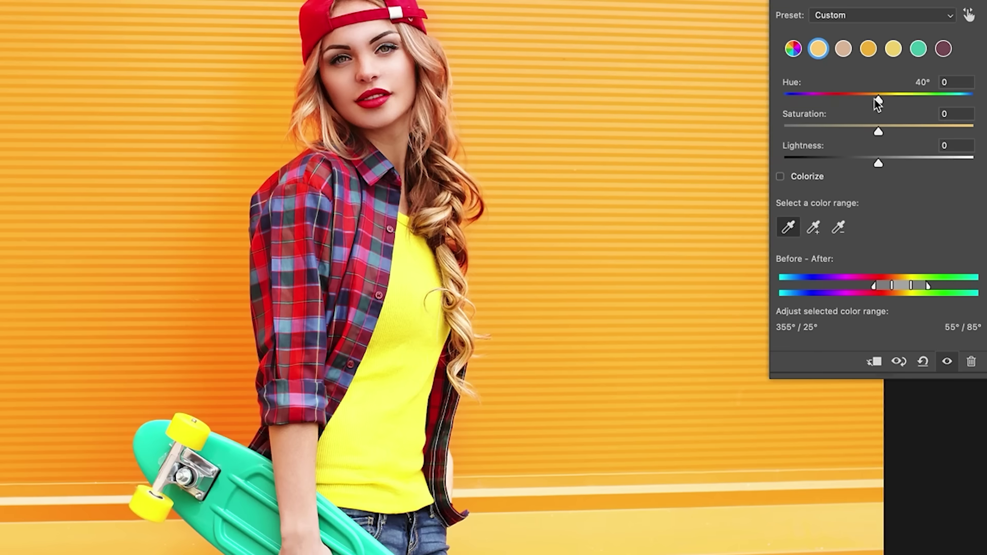
pyautogui.moveTo(876, 100); pyautogui.dragTo(801, 116)
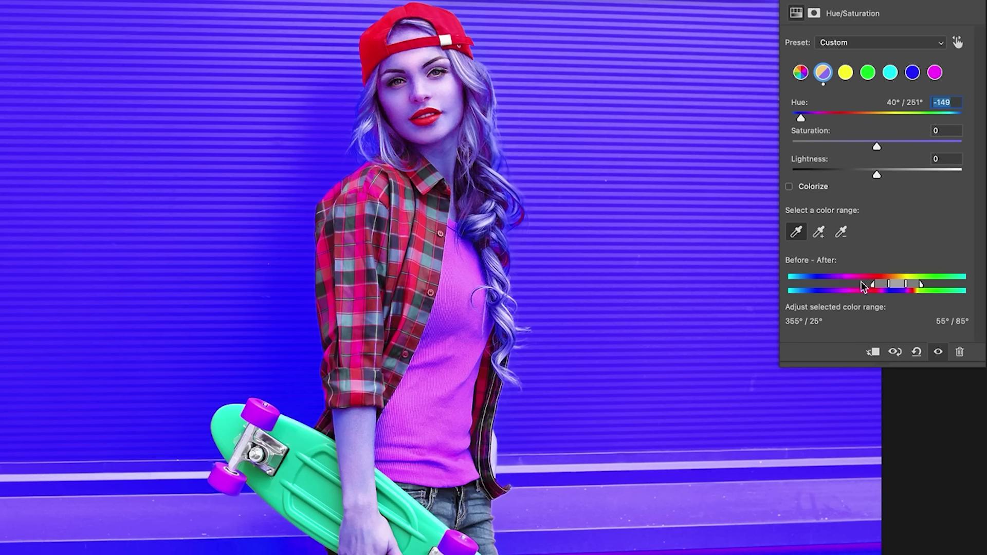
# Subtract the shirt and face colours from the range and narrow the range sliders to spare skin.
pyautogui.click(841, 235)
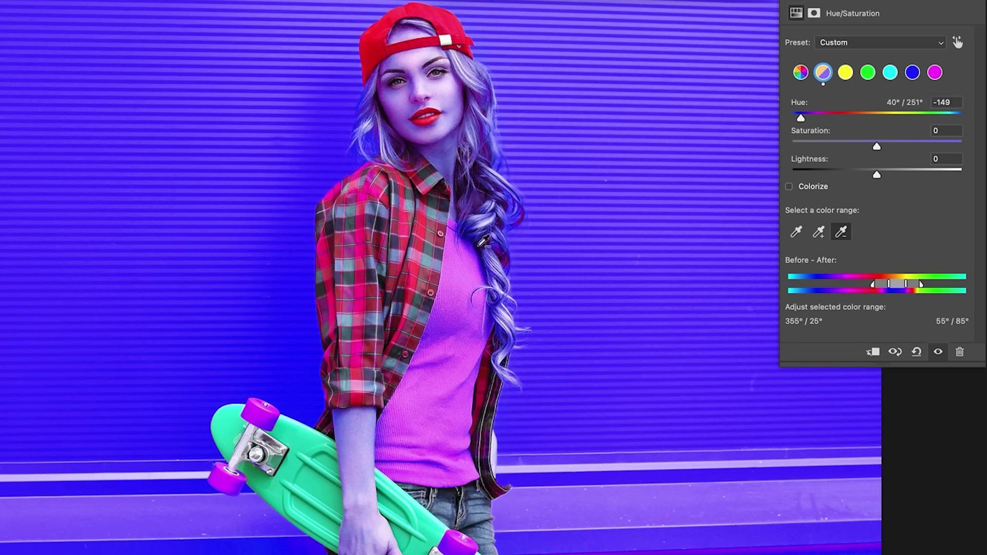
pyautogui.click(465, 273)
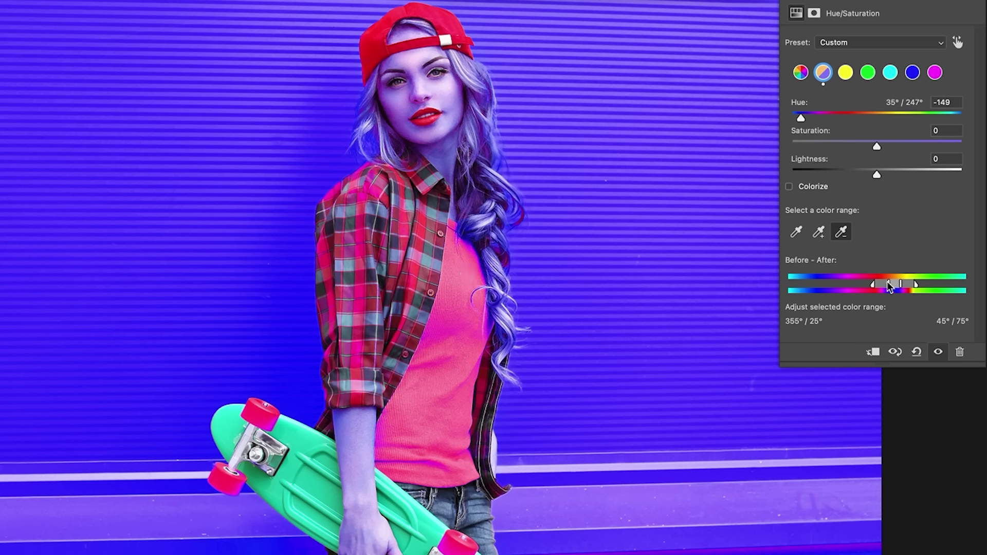
pyautogui.click(397, 104)
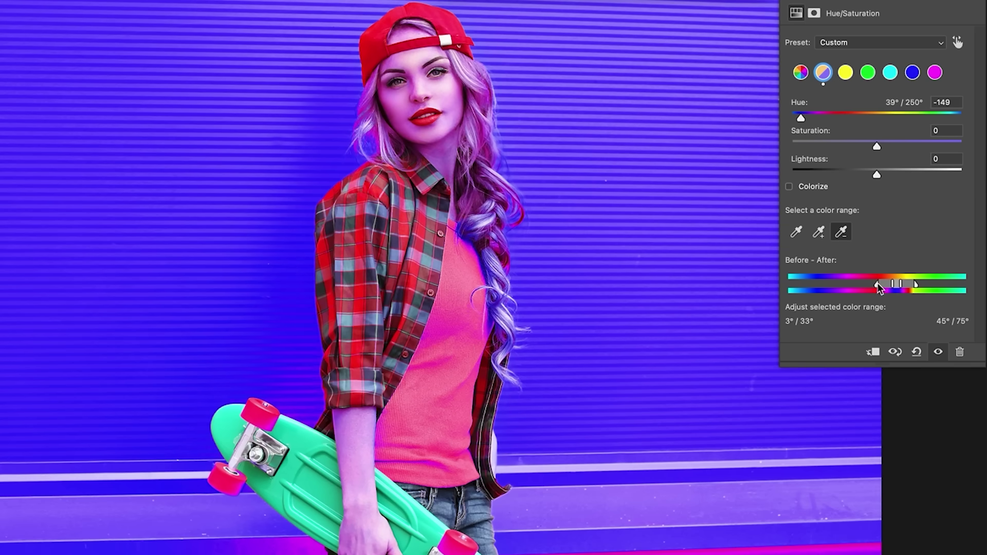
pyautogui.moveTo(893, 284)
pyautogui.mouseDown()
pyautogui.moveTo(873, 310)
pyautogui.moveTo(835, 314)
pyautogui.moveTo(893, 309)
pyautogui.moveTo(875, 310)
pyautogui.mouseUp()
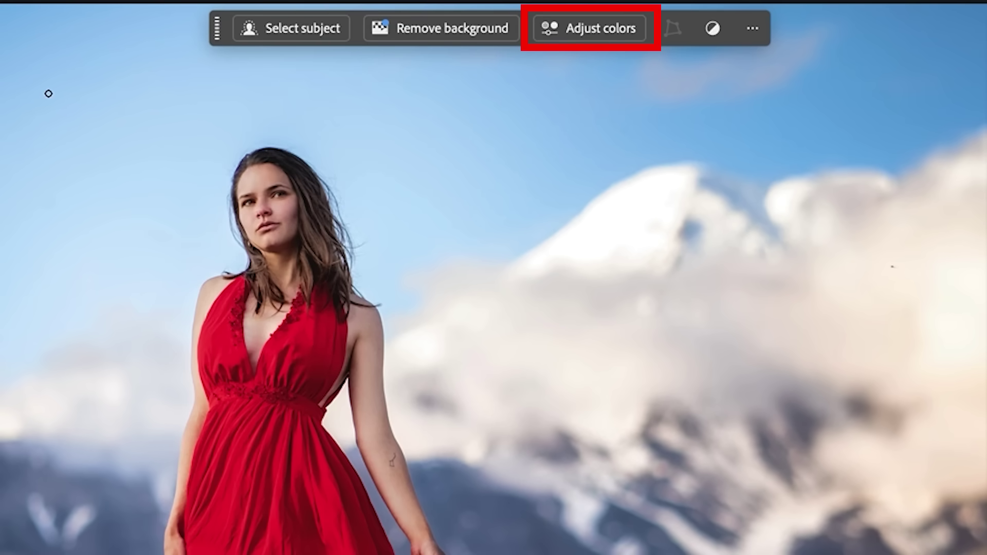
# Adjust the red-dress photo's reds to Hue +61, Saturation +25, Lightness +26, turning the dress yellow.
pyautogui.click(597, 27)
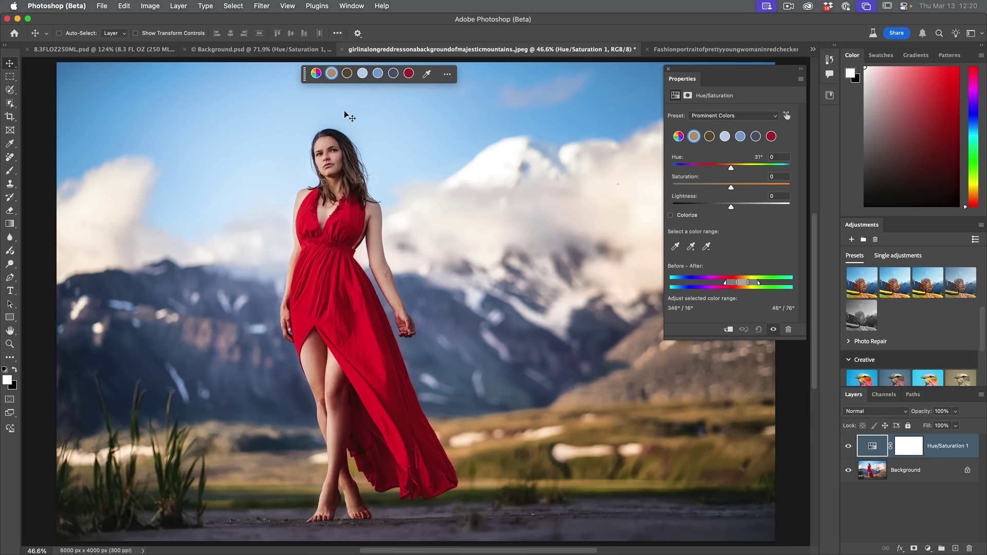
pyautogui.click(409, 73)
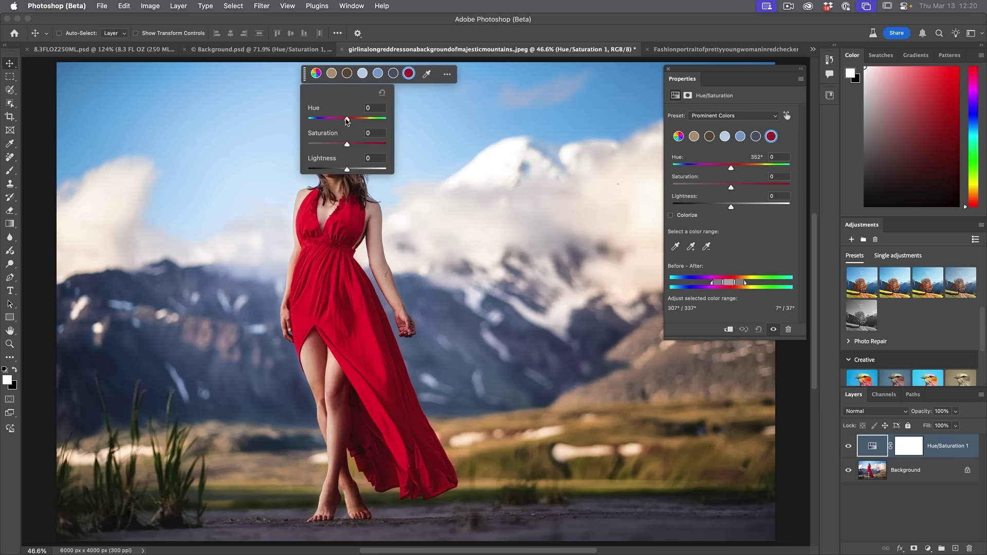
pyautogui.moveTo(346, 120); pyautogui.dragTo(372, 121)
pyautogui.moveTo(330, 145); pyautogui.dragTo(358, 171)
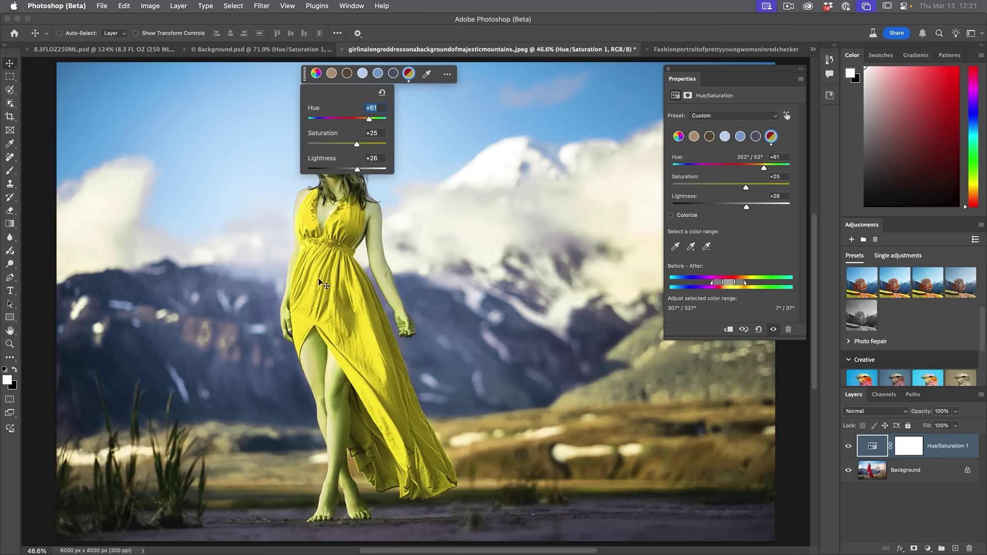
pyautogui.click(436, 37)
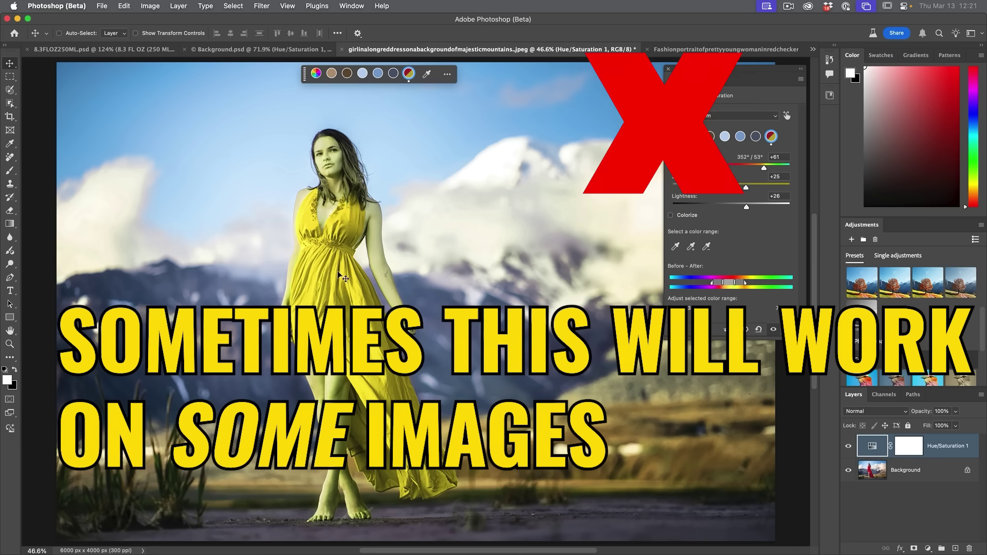
# Sample the dress reds and set their Hue to -99 and Saturation to -12 for a blue-violet dress.
pyautogui.press('Down')
pyautogui.press('Down')
pyautogui.press('Down')
pyautogui.press('Down')
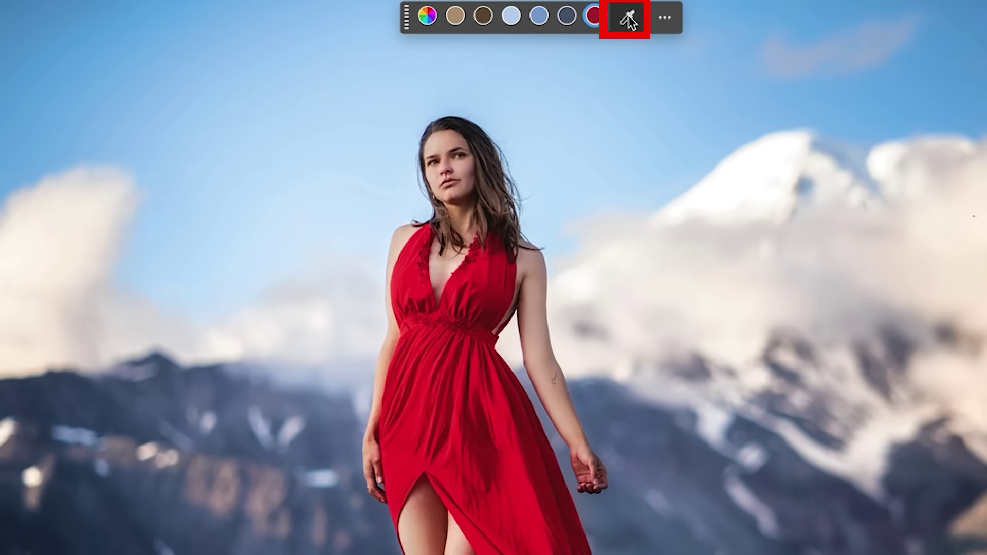
pyautogui.click(628, 17)
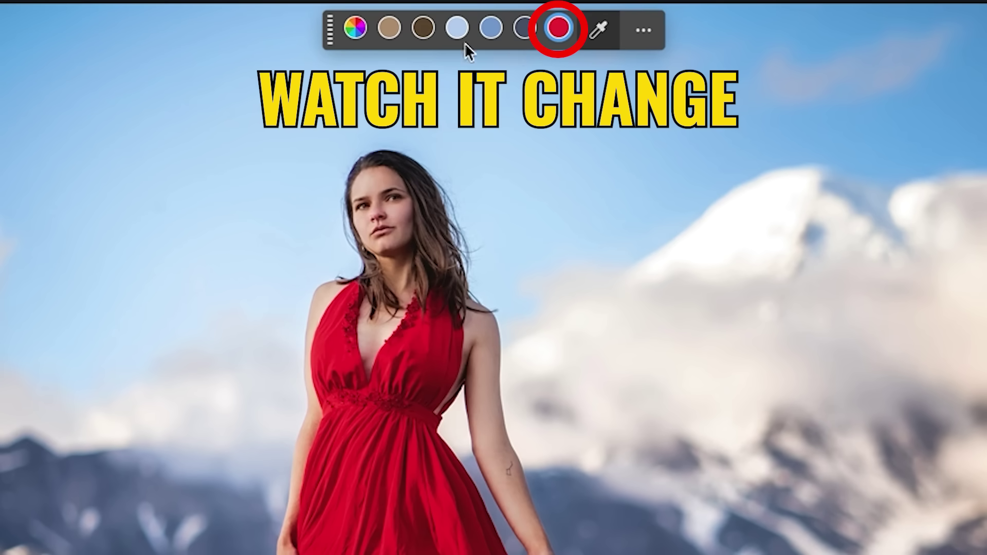
pyautogui.click(565, 31)
pyautogui.moveTo(423, 125); pyautogui.dragTo(362, 125)
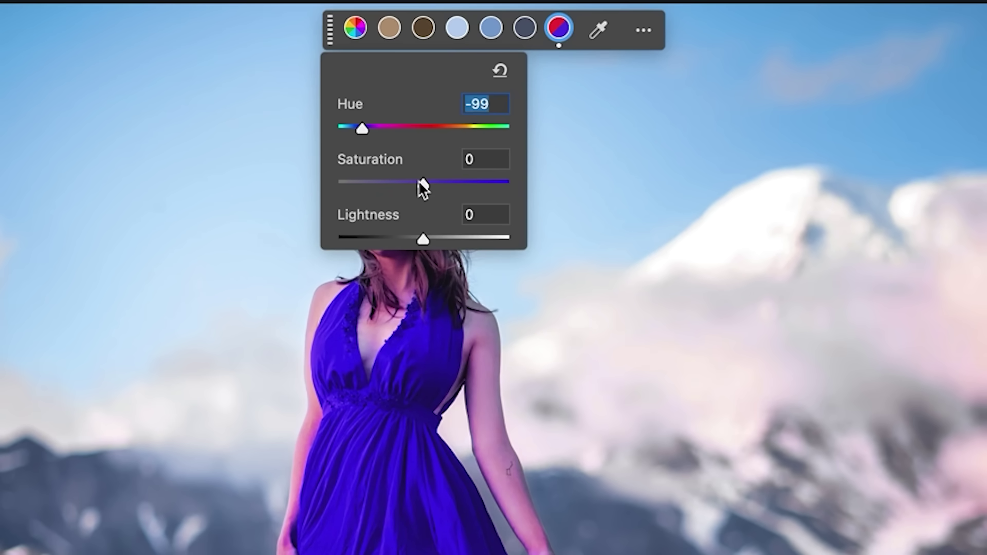
pyautogui.moveTo(418, 180); pyautogui.dragTo(413, 180)
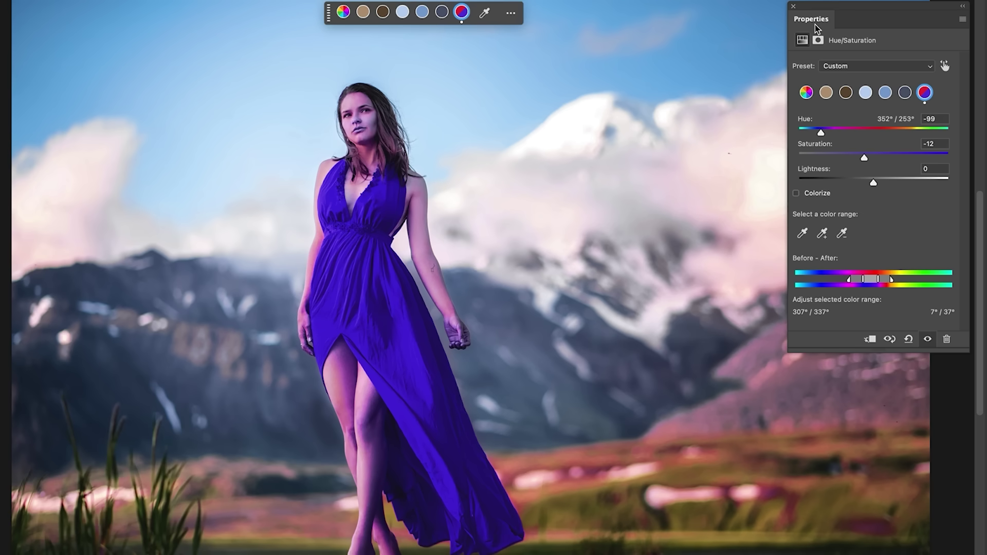
# Subtract the face's skin tone from the range and pull the range sliders inward to protect leg skin.
pyautogui.click(843, 233)
pyautogui.click(371, 119)
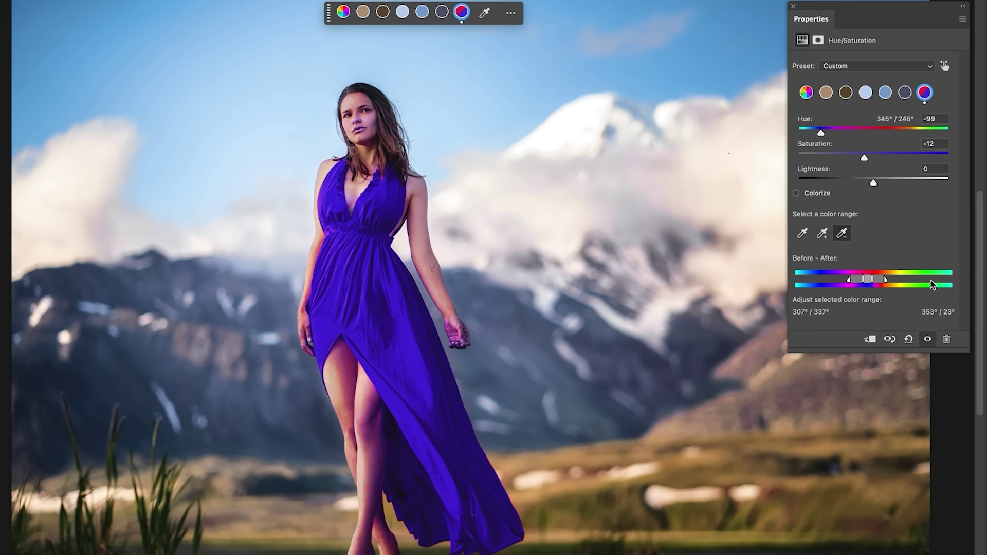
pyautogui.moveTo(886, 281); pyautogui.dragTo(884, 281)
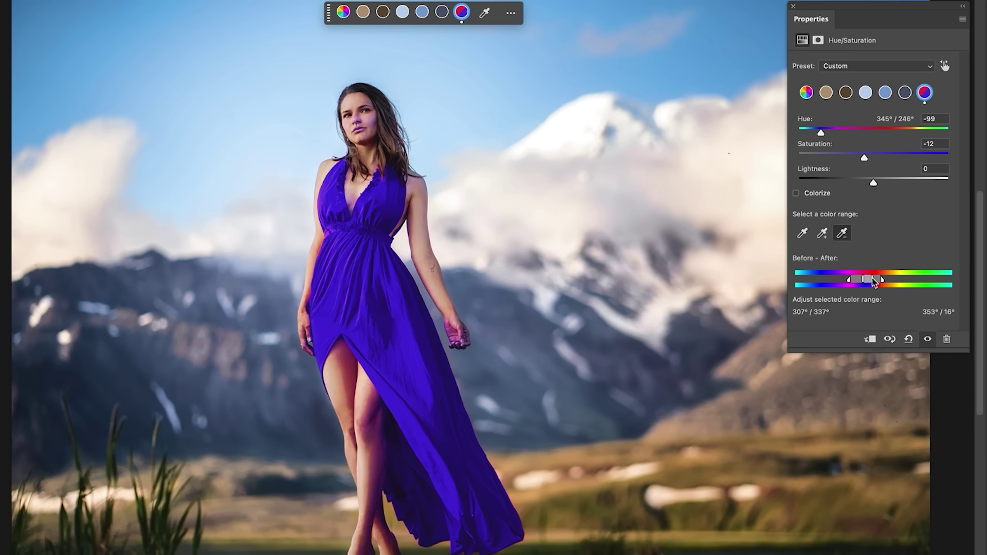
pyautogui.moveTo(876, 280); pyautogui.dragTo(875, 311)
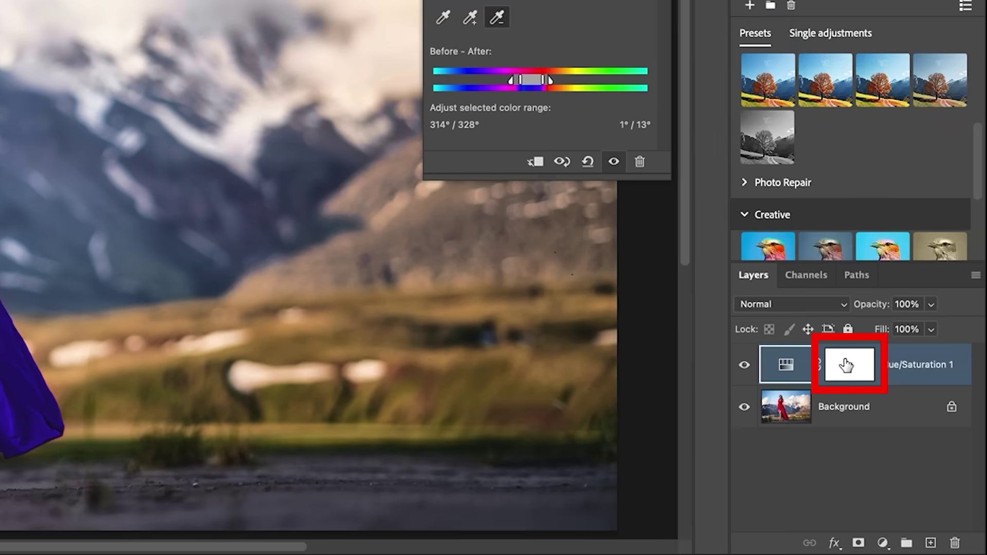
# Target the Hue/Saturation 1 mask and toggle the adjustment to compare the blue dress with the original red.
pyautogui.click(846, 366)
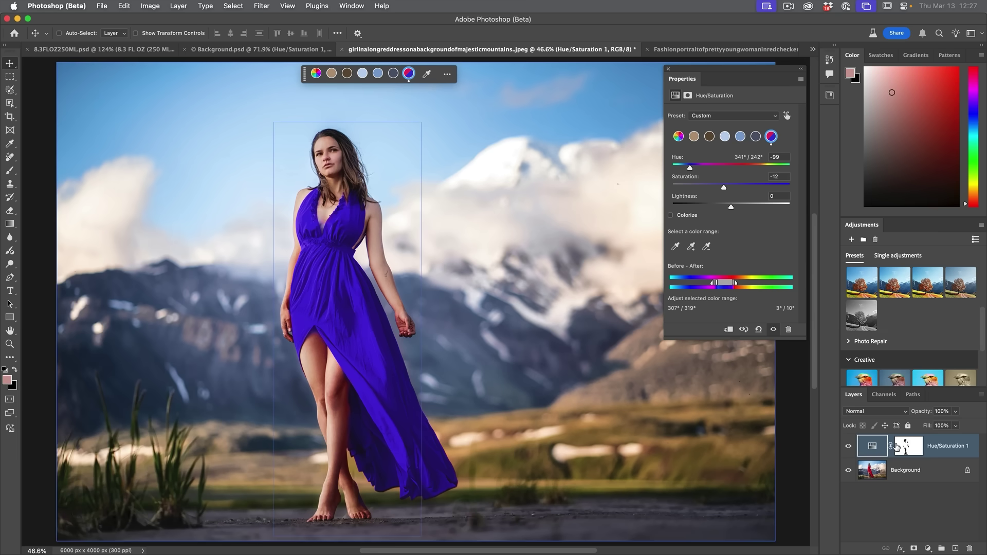
pyautogui.click(849, 447)
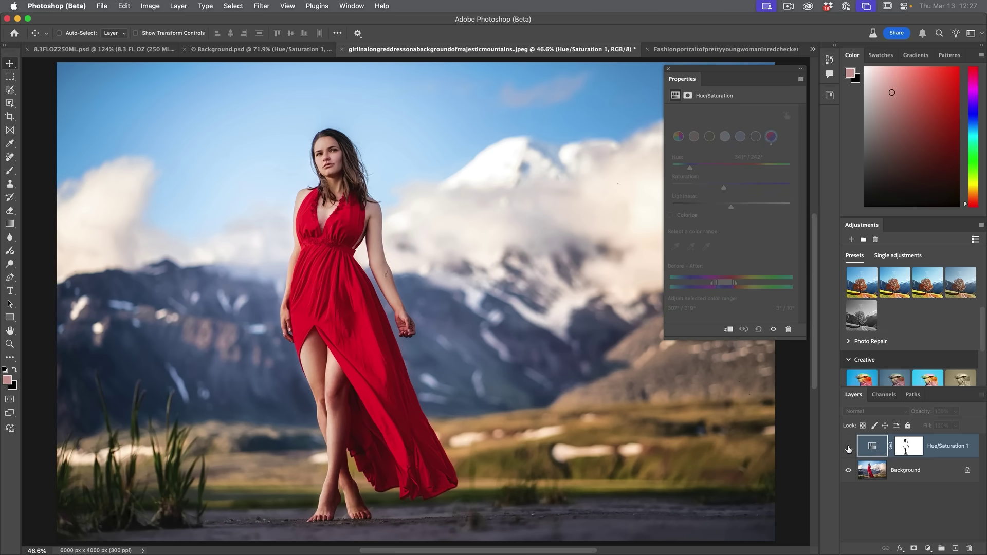
pyautogui.click(848, 448)
pyautogui.click(849, 447)
pyautogui.click(849, 447)
pyautogui.press('super+backslash')
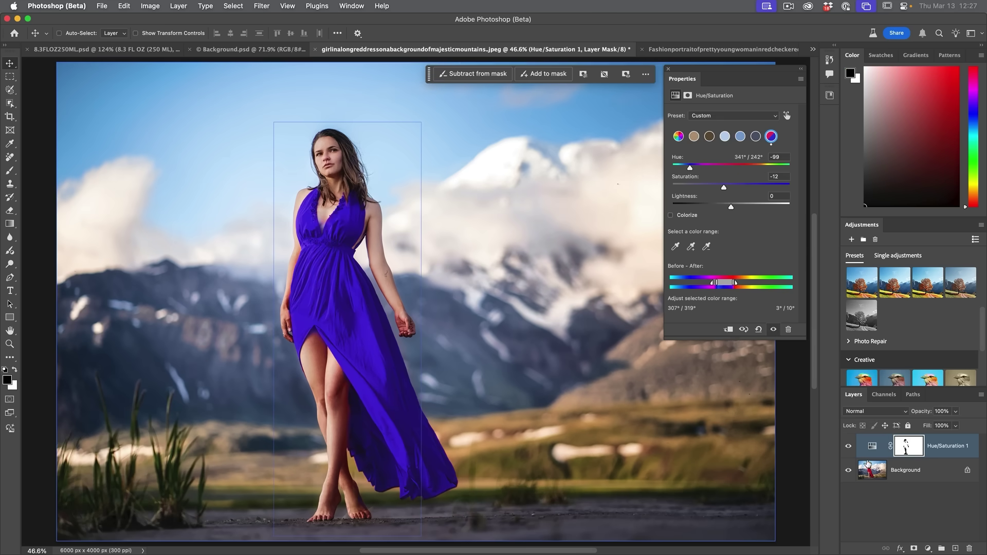
pyautogui.click(876, 469)
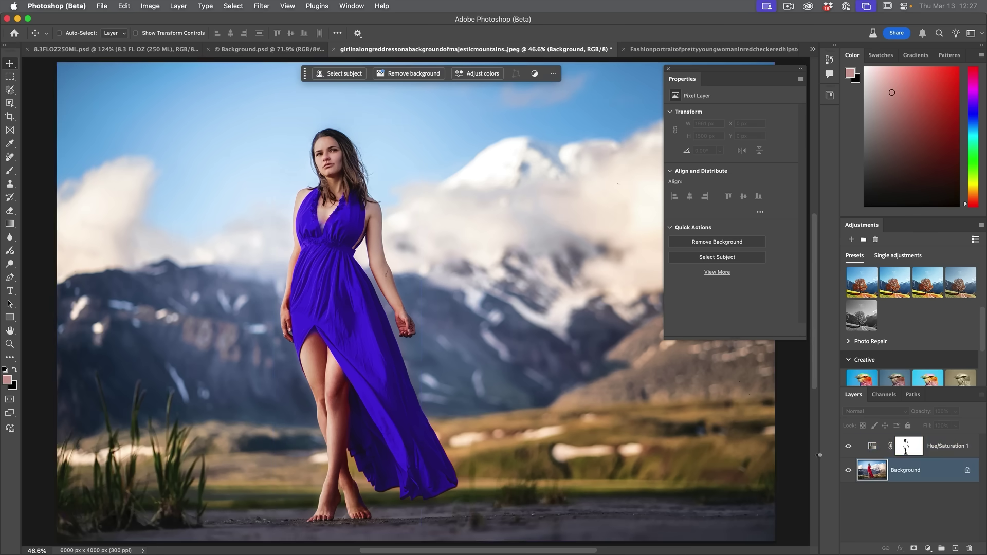
pyautogui.click(881, 439)
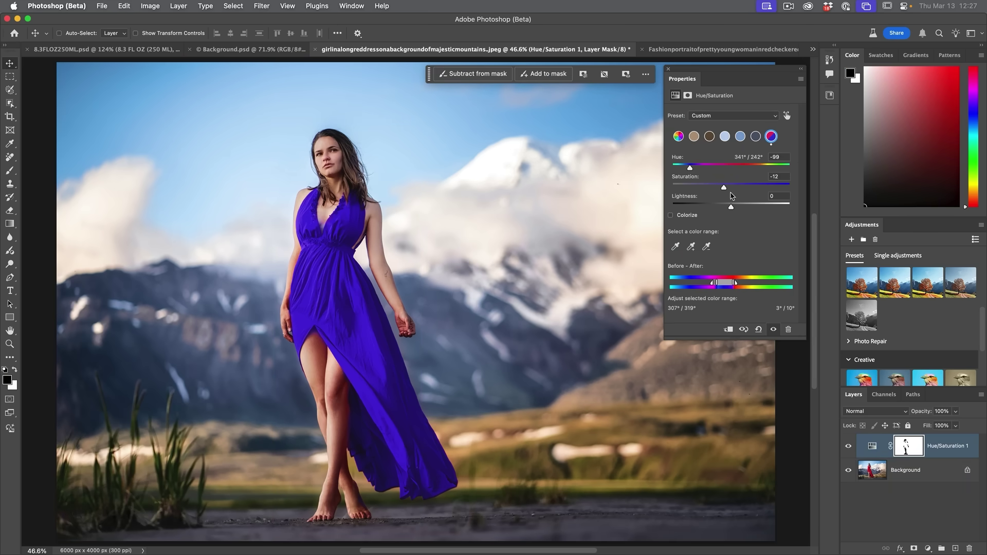